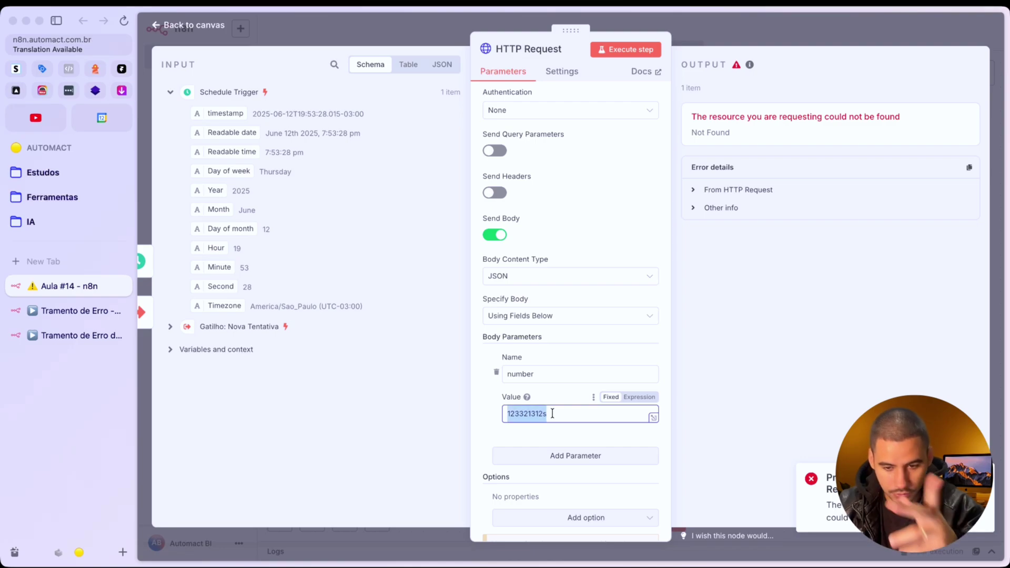
Close the HTTP Request node and look over the Aula #14 workflow on the canvas
{"action": "left_click", "coordinate": [750, 32]}
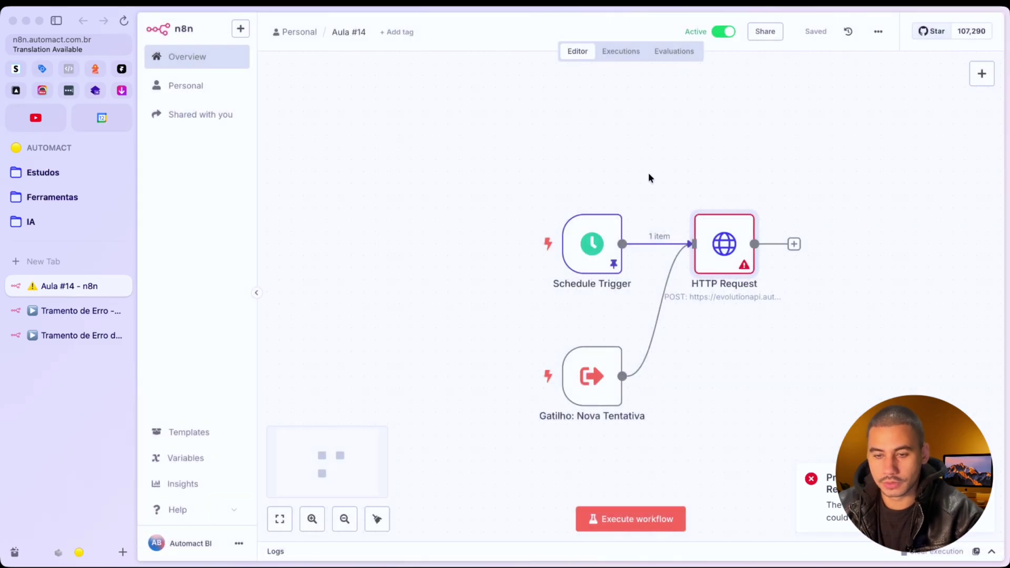
{"action": "left_click", "coordinate": [514, 245]}
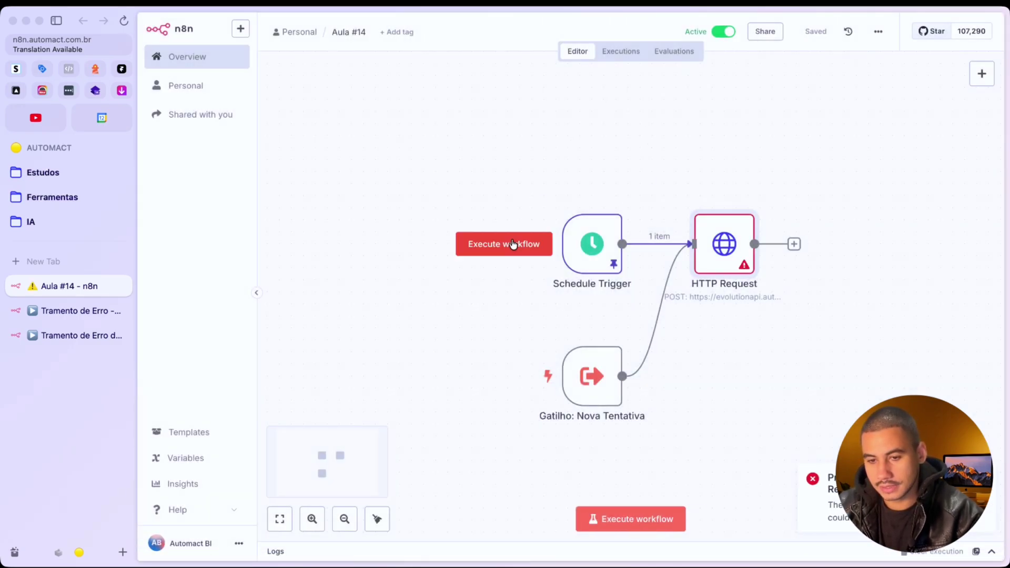
{"action": "left_click_drag", "start_coordinate": [654, 154], "coordinate": [865, 342]}
{"action": "left_click_drag", "start_coordinate": [634, 81], "coordinate": [790, 320]}
{"action": "left_click", "coordinate": [831, 330]}
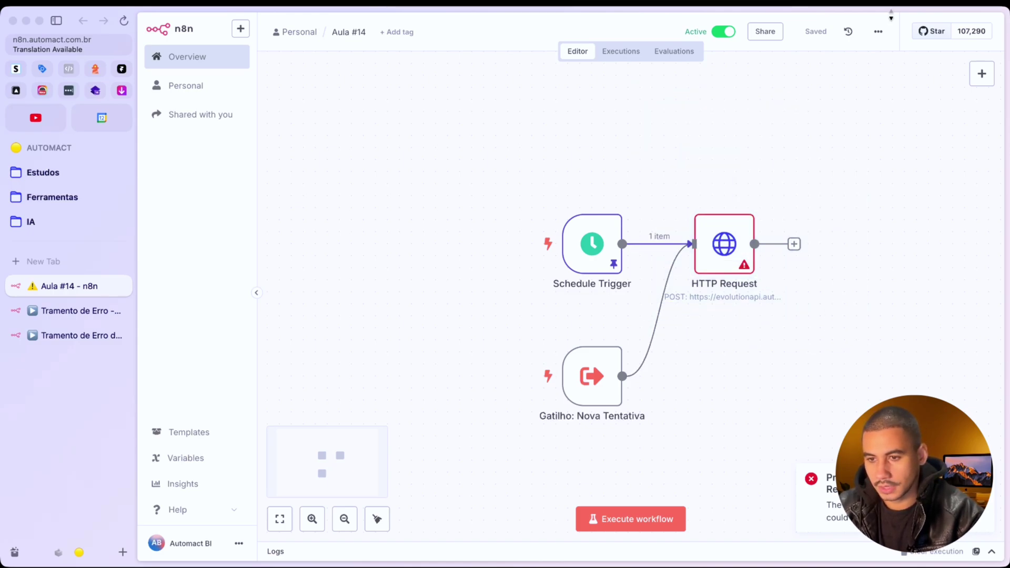
In the Aula #14 workflow settings, select Tramento de Erro as the Error Workflow and close the dialog without saving
{"action": "left_click", "coordinate": [880, 32]}
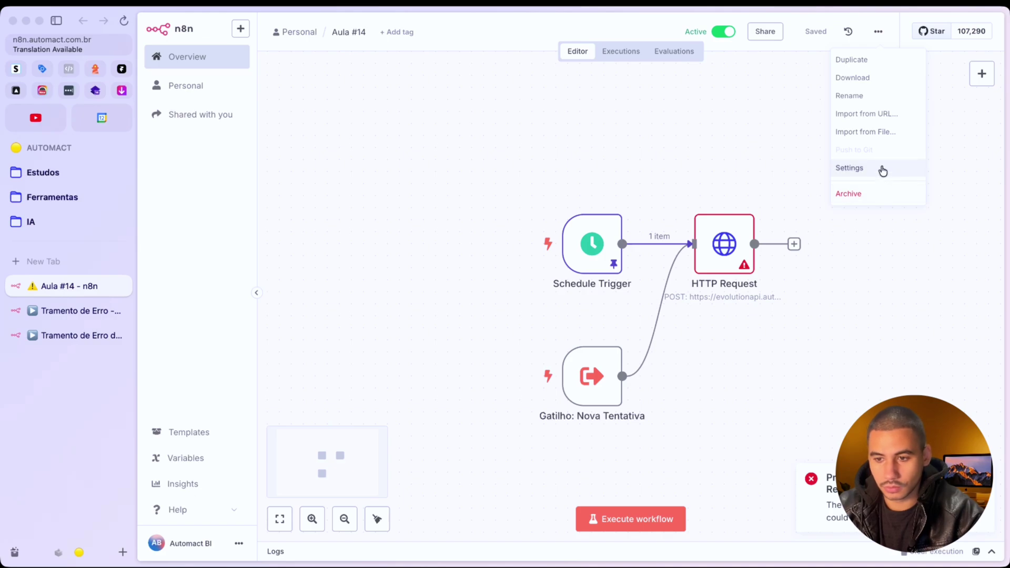
{"action": "left_click", "coordinate": [883, 169]}
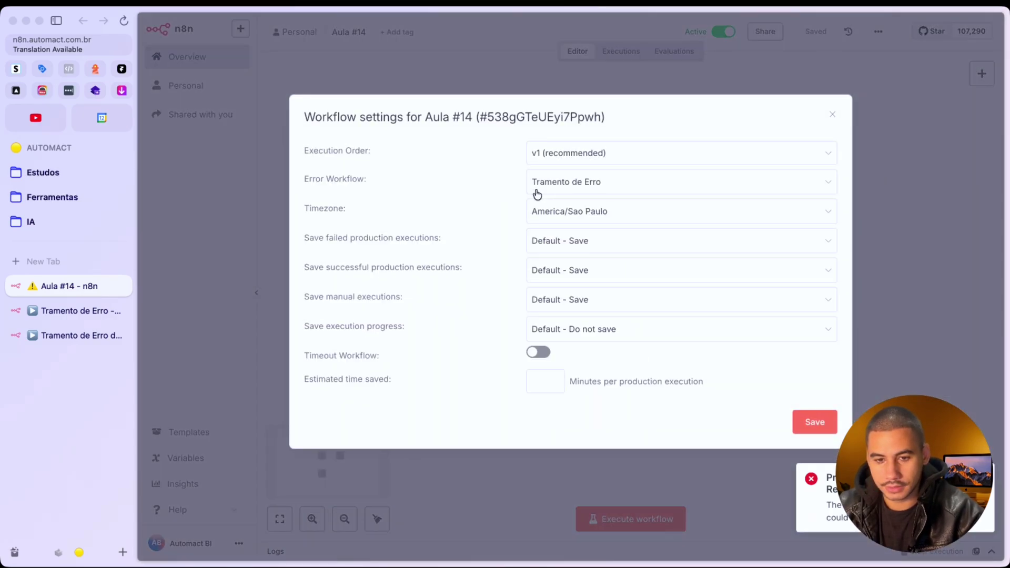
{"action": "left_click_drag", "start_coordinate": [408, 176], "coordinate": [300, 179]}
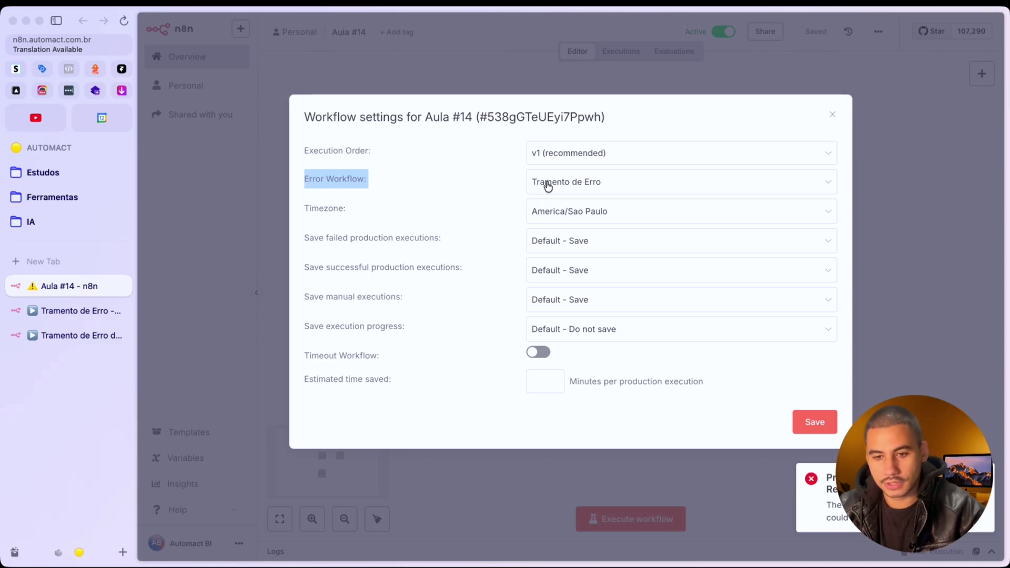
{"action": "left_click", "coordinate": [472, 177]}
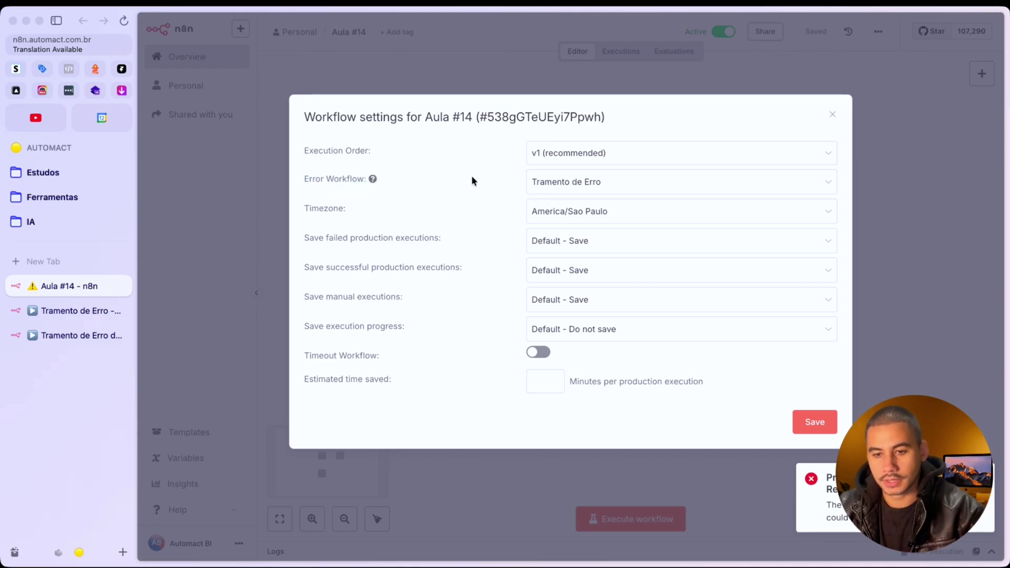
{"action": "left_click", "coordinate": [611, 182]}
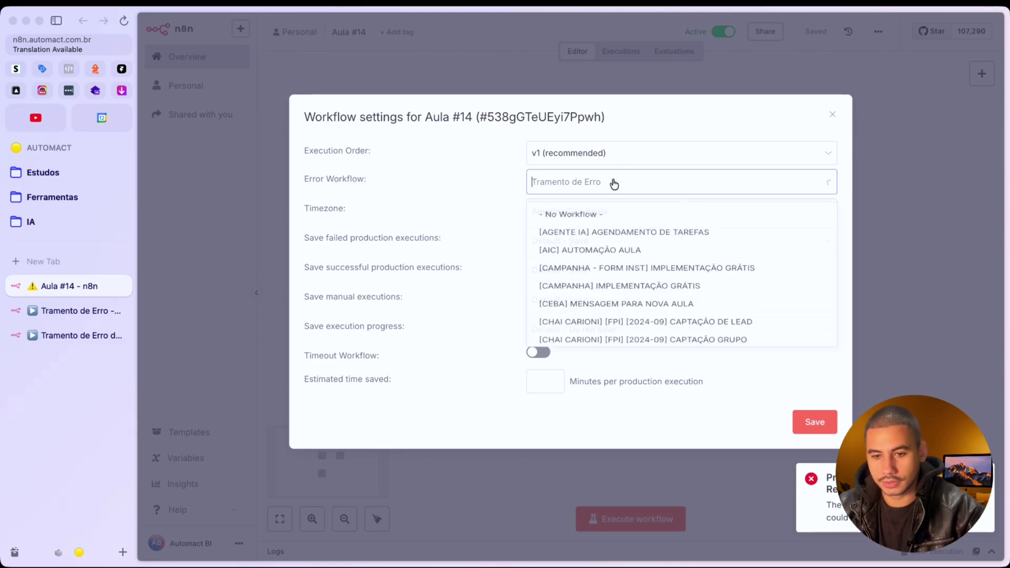
{"action": "type", "text": "tra"}
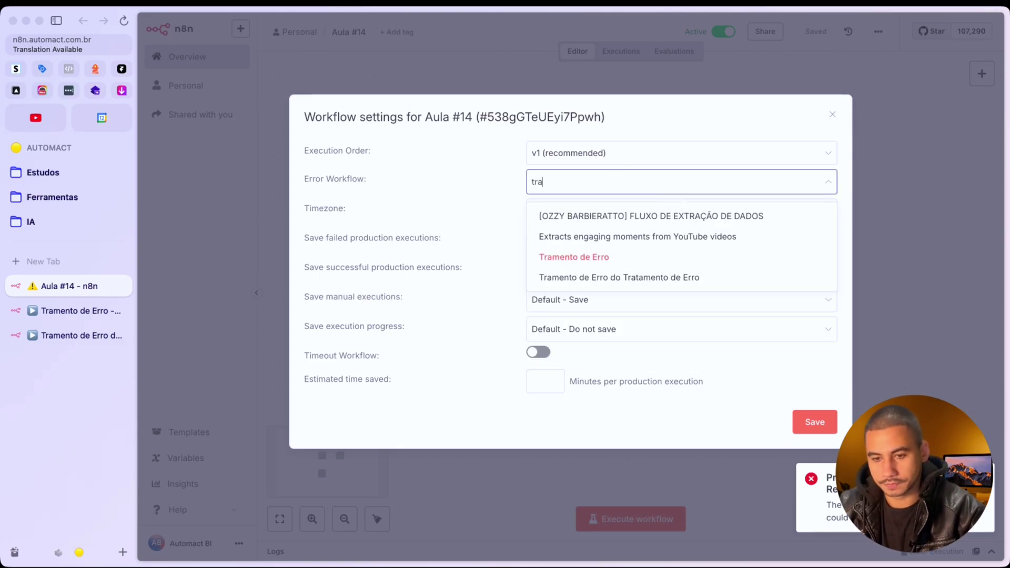
{"action": "left_click", "coordinate": [614, 257]}
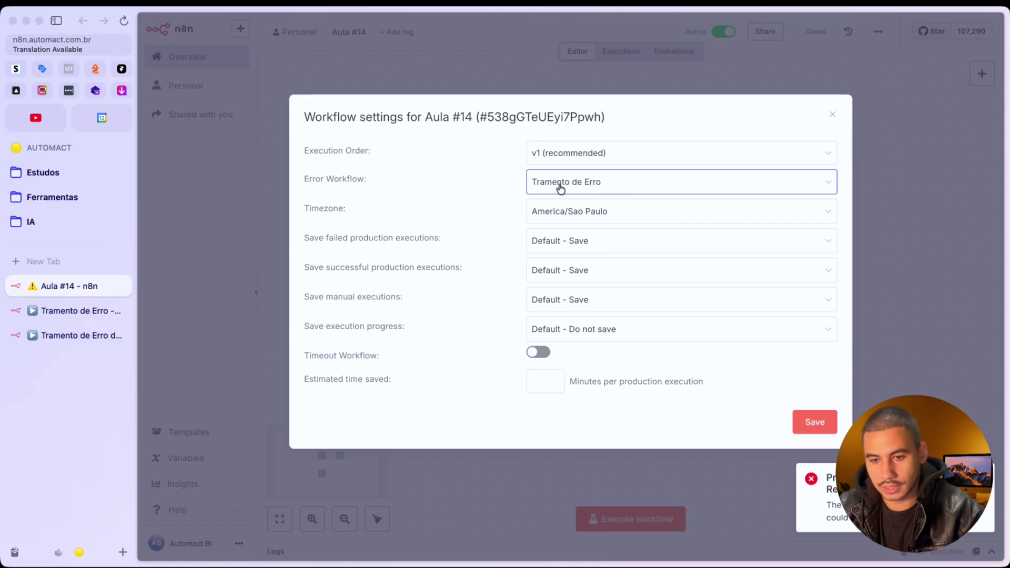
{"action": "left_click", "coordinate": [833, 115]}
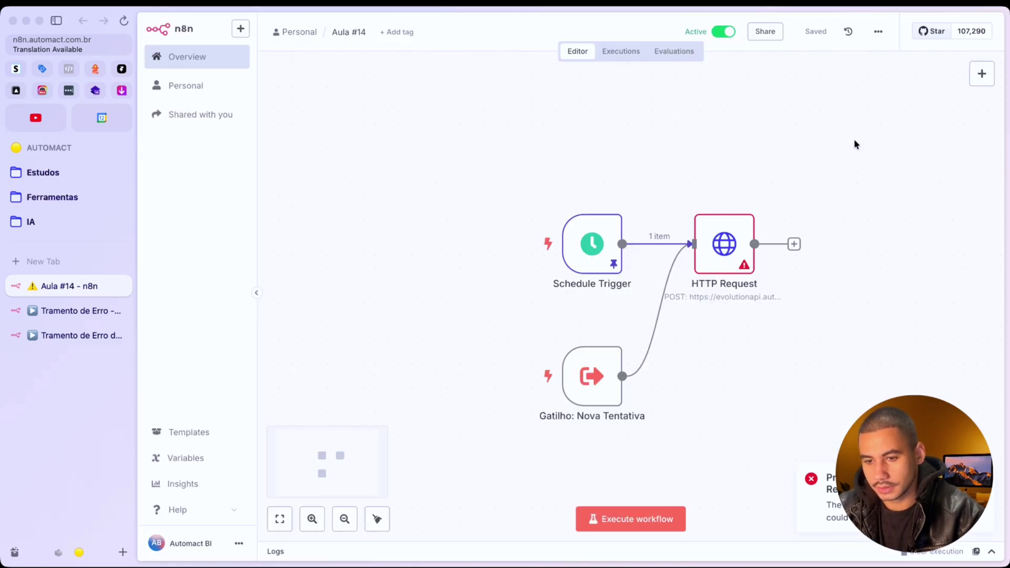
Review the Error Workflow setting in the Aula #14 workflow settings and close the dialog
{"action": "left_click_drag", "start_coordinate": [831, 161], "coordinate": [639, 300]}
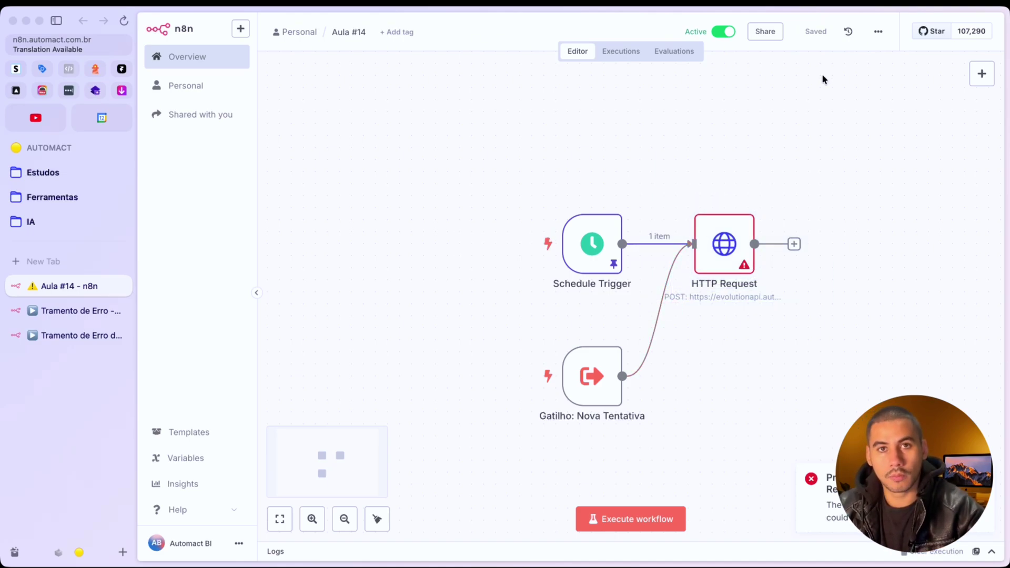
{"action": "left_click_drag", "start_coordinate": [674, 190], "coordinate": [831, 342]}
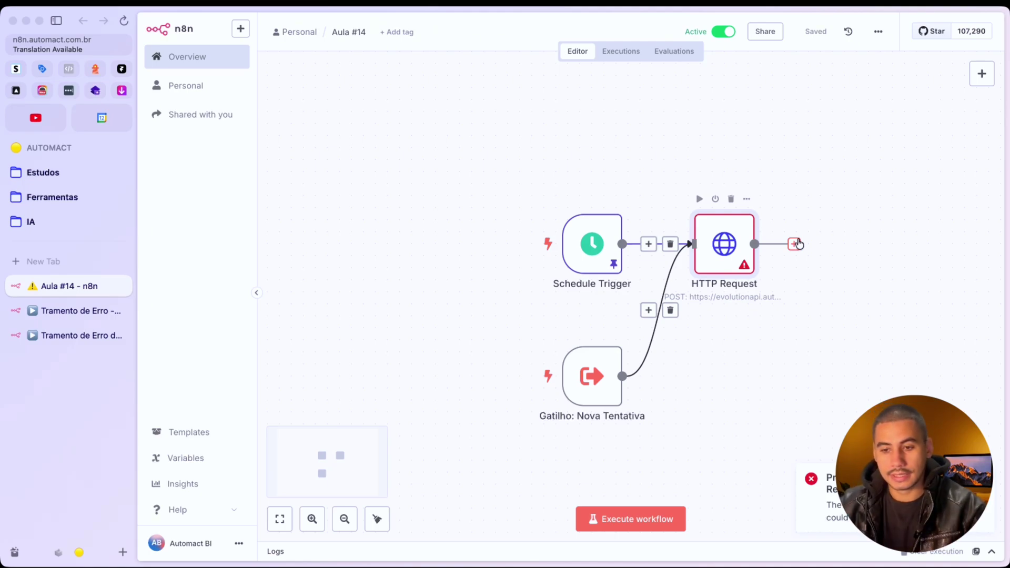
{"action": "left_click", "coordinate": [878, 31]}
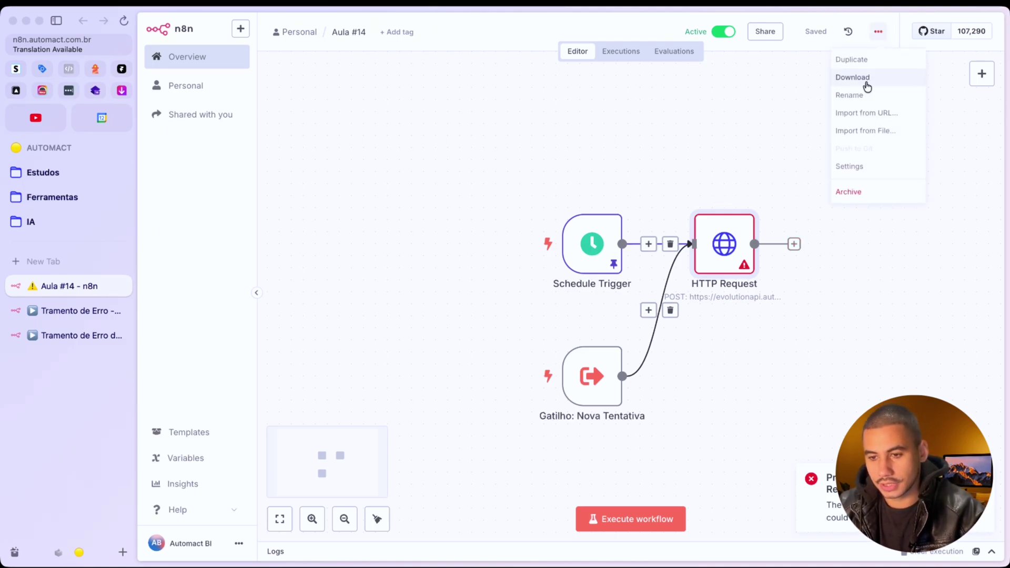
{"action": "left_click", "coordinate": [853, 168]}
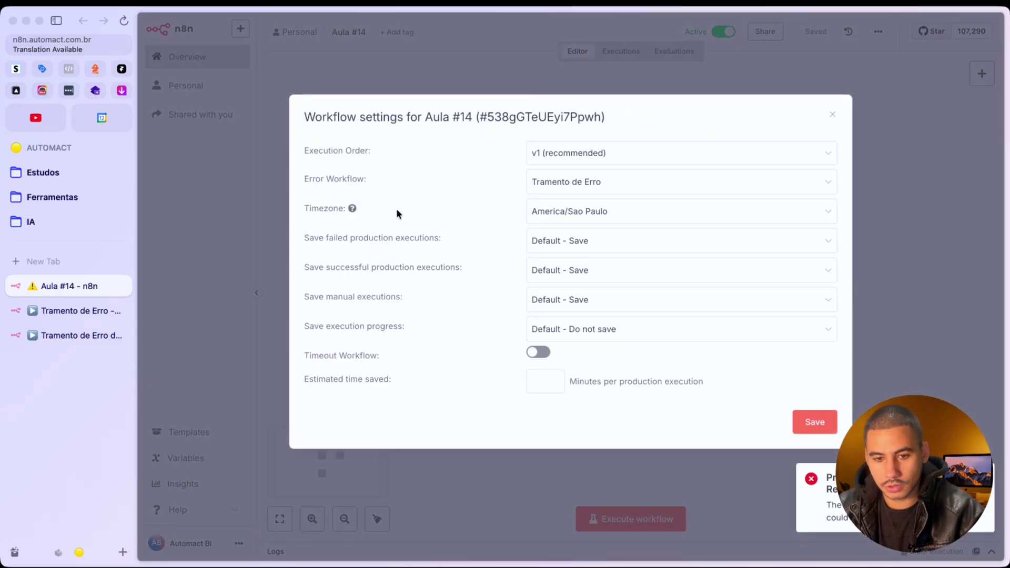
{"action": "left_click", "coordinate": [832, 116]}
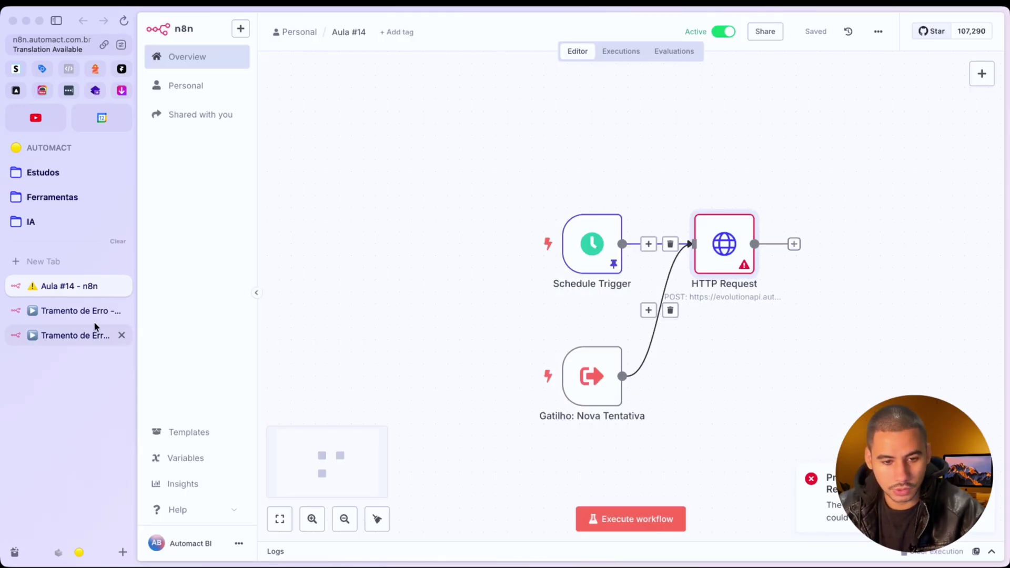
Switch to the Tramento de Erro workflow and examine the Error Trigger node and its two branches
{"action": "left_click", "coordinate": [79, 310]}
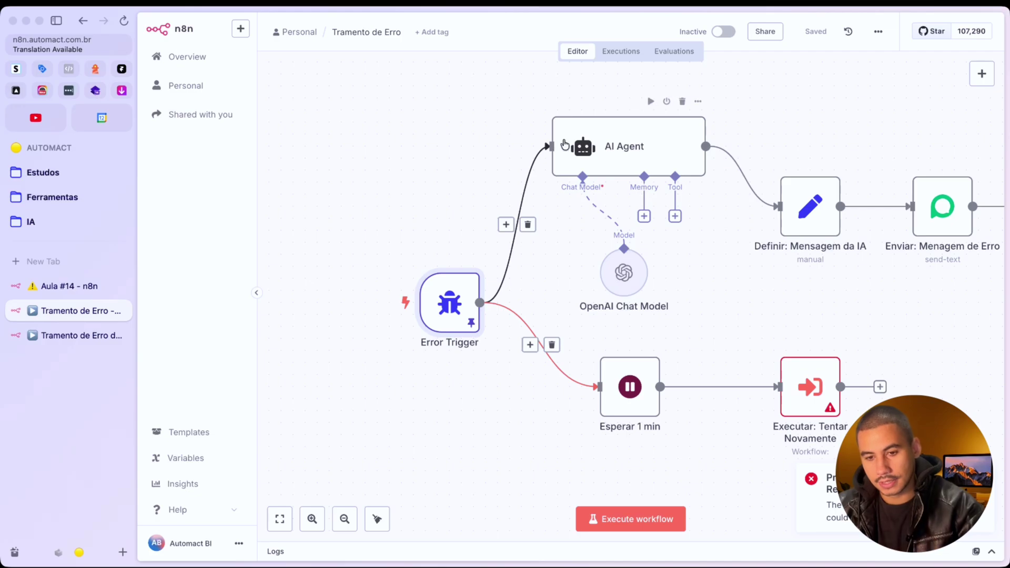
{"action": "left_click_drag", "start_coordinate": [345, 200], "coordinate": [530, 417]}
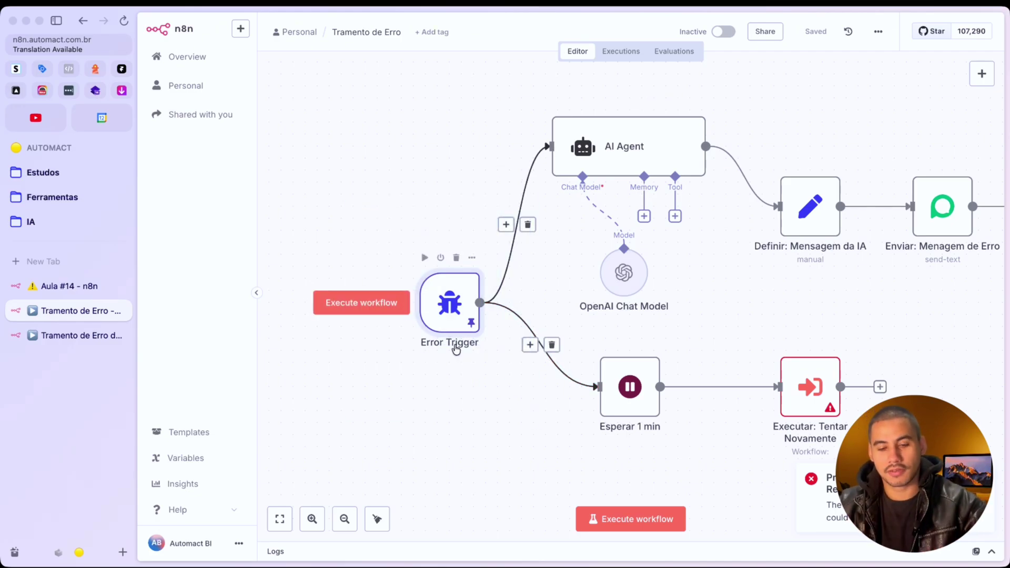
{"action": "left_click_drag", "start_coordinate": [377, 203], "coordinate": [542, 422]}
{"action": "scroll", "coordinate": [543, 421], "scroll_direction": "up", "scroll_amount": 3}
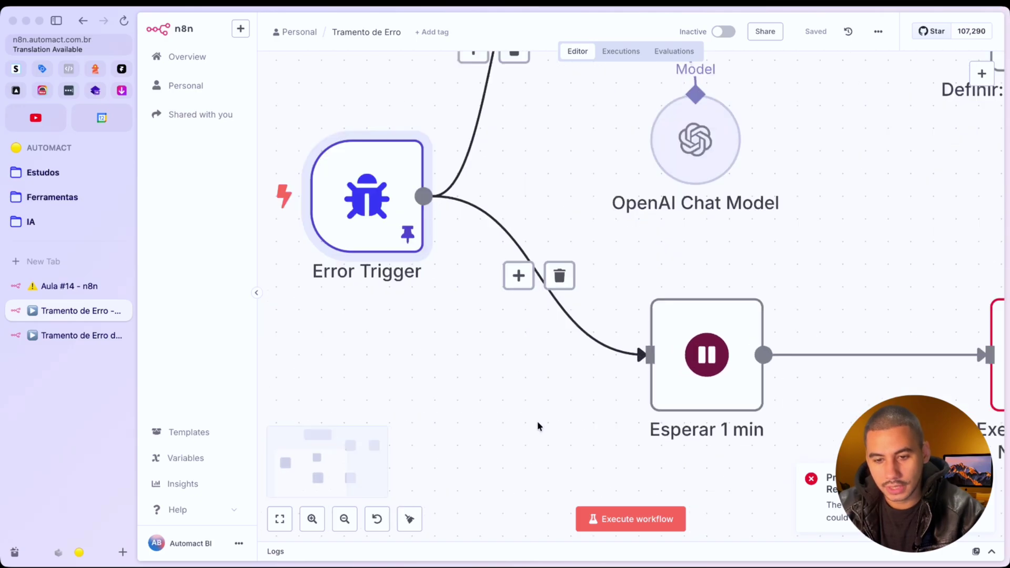
{"action": "scroll", "coordinate": [472, 420], "scroll_direction": "down", "scroll_amount": 3}
{"action": "scroll", "coordinate": [473, 420], "scroll_direction": "up", "scroll_amount": 1}
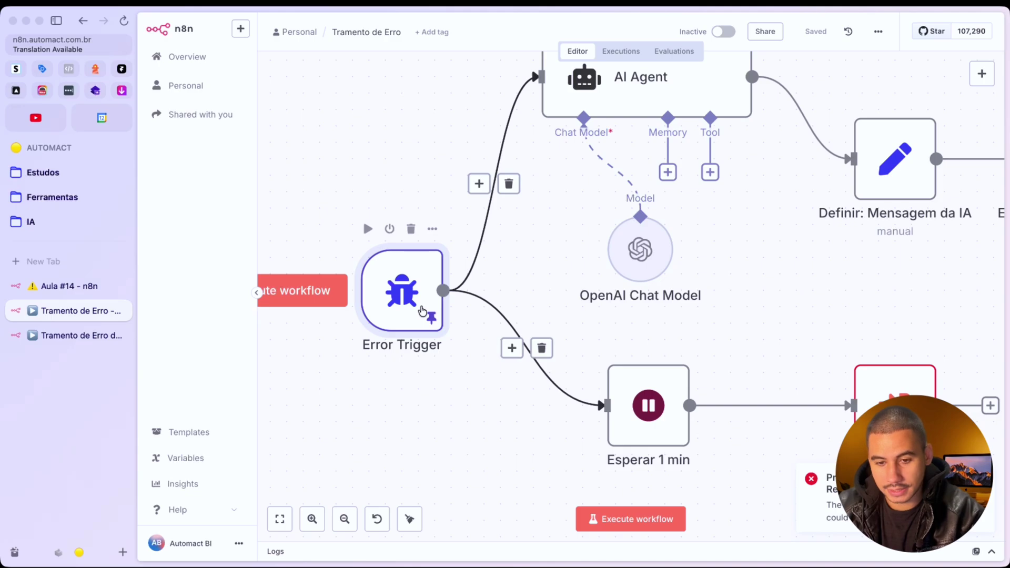
Open the Error Trigger node and read through its pinned output in table format
{"action": "double_click", "coordinate": [422, 315]}
{"action": "scroll", "coordinate": [652, 324], "scroll_direction": "down", "scroll_amount": 3}
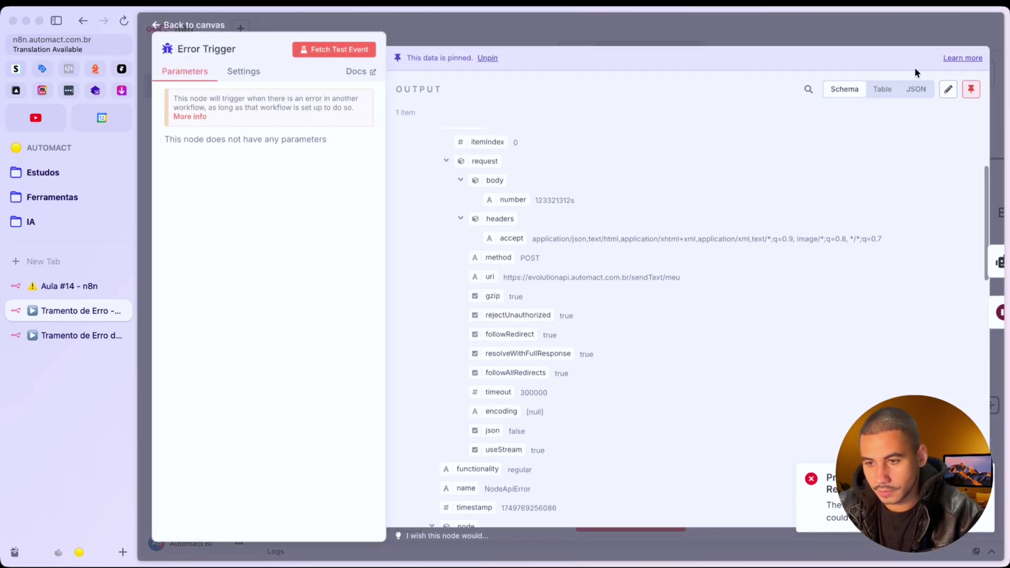
{"action": "left_click", "coordinate": [883, 89]}
{"action": "scroll", "coordinate": [620, 288], "scroll_direction": "down", "scroll_amount": 15}
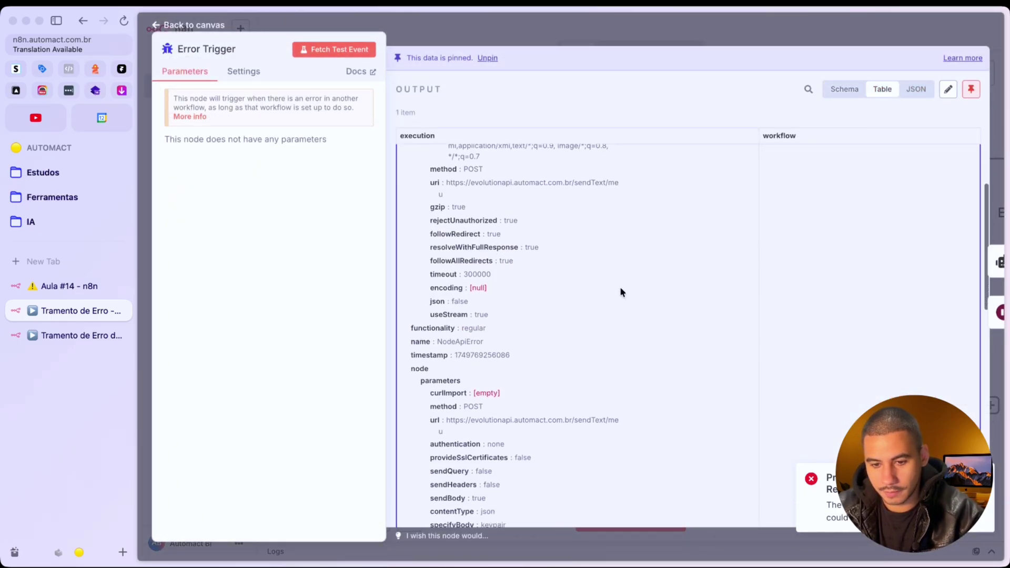
{"action": "scroll", "coordinate": [545, 400], "scroll_direction": "down", "scroll_amount": 5}
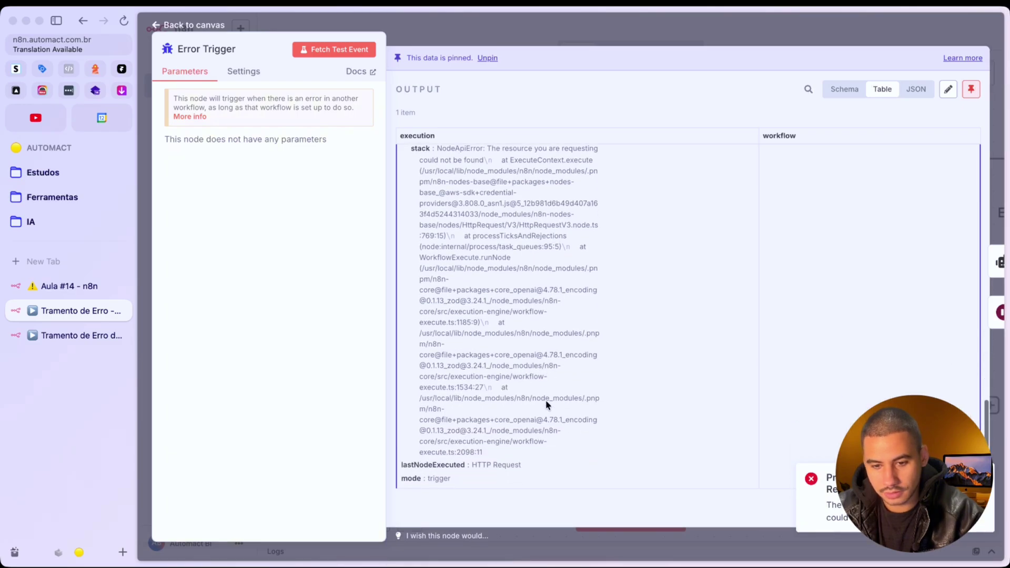
{"action": "scroll", "coordinate": [482, 480], "scroll_direction": "up", "scroll_amount": 10}
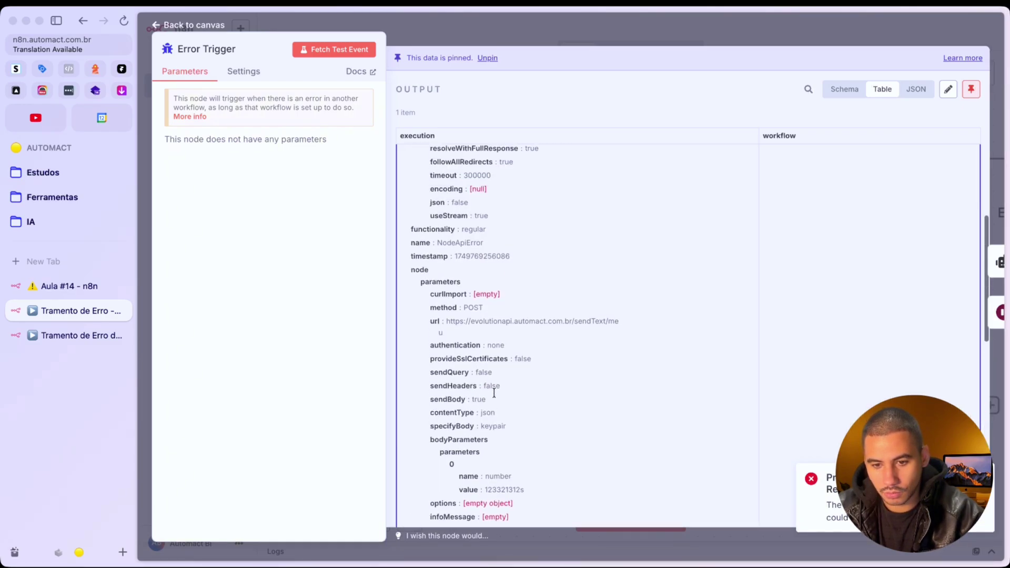
{"action": "scroll", "coordinate": [487, 238], "scroll_direction": "up", "scroll_amount": 4}
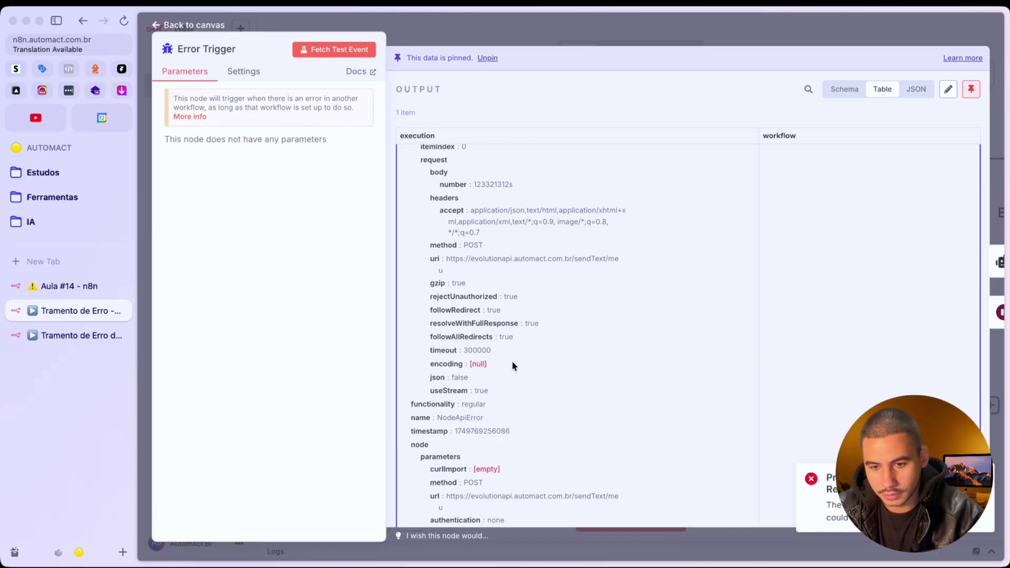
Examine the failed request's details, URL and body parameters in the Error Trigger output, and return to the canvas
{"action": "left_click_drag", "start_coordinate": [514, 268], "coordinate": [526, 471]}
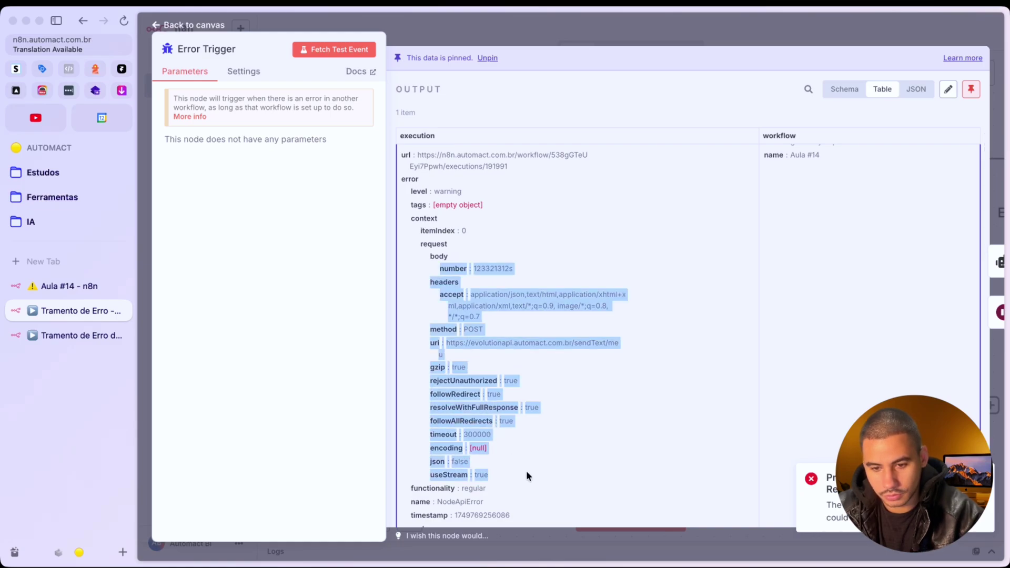
{"action": "scroll", "coordinate": [529, 470], "scroll_direction": "down", "scroll_amount": 2}
{"action": "left_click", "coordinate": [539, 389]}
{"action": "scroll", "coordinate": [450, 363], "scroll_direction": "down", "scroll_amount": 4}
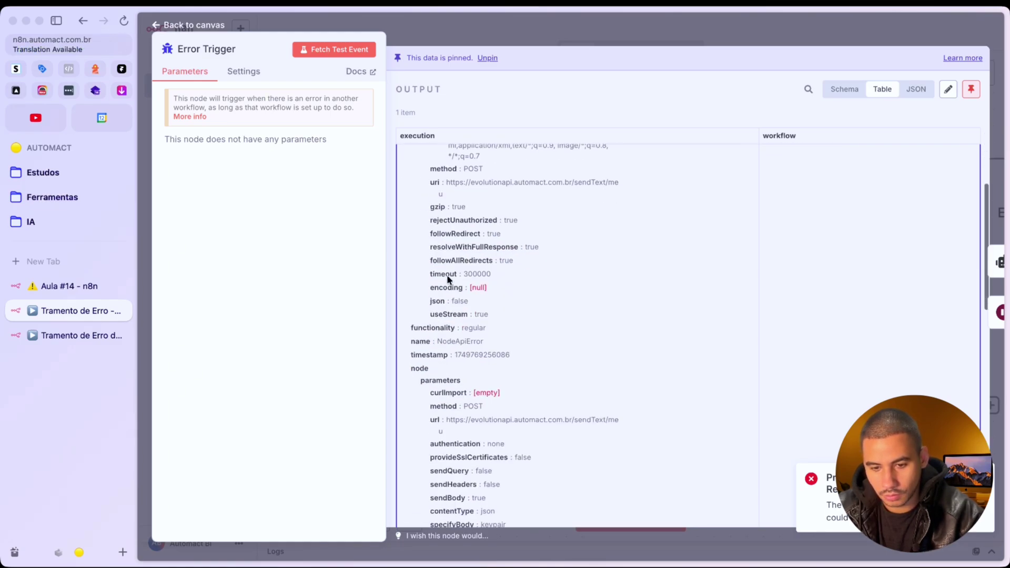
{"action": "scroll", "coordinate": [450, 364], "scroll_direction": "up", "scroll_amount": 1}
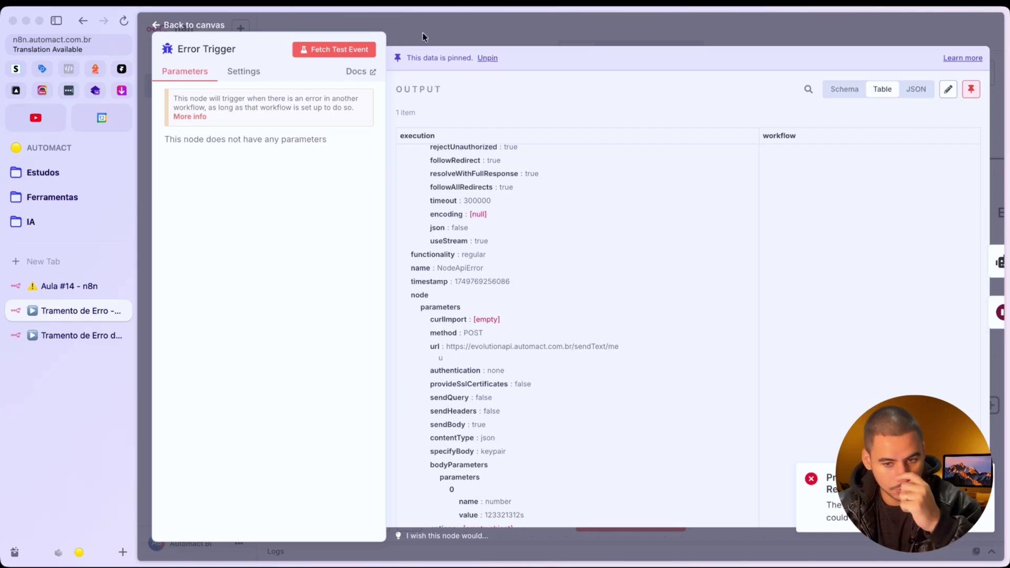
{"action": "double_click", "coordinate": [480, 348]}
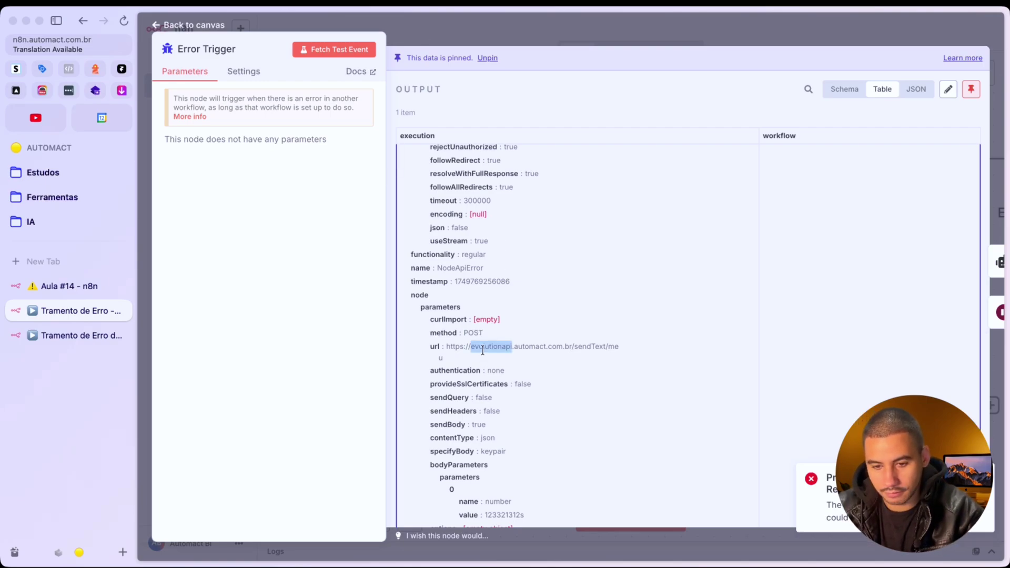
{"action": "scroll", "coordinate": [506, 399], "scroll_direction": "down", "scroll_amount": 1}
{"action": "left_click", "coordinate": [502, 471]}
{"action": "left_click_drag", "start_coordinate": [523, 475], "coordinate": [429, 425]}
{"action": "left_click", "coordinate": [680, 37]}
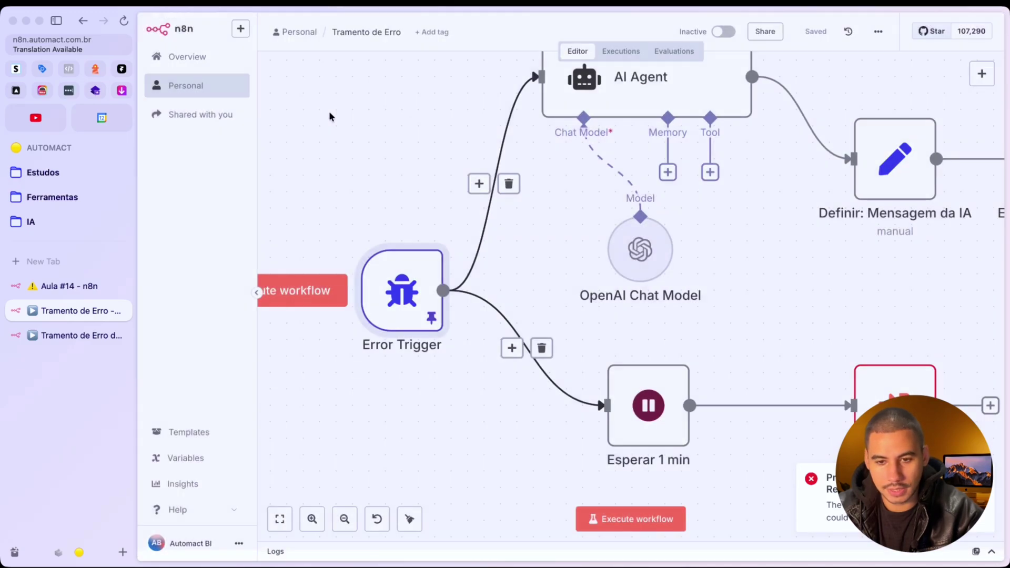
Switch to the Aula #14 workflow, check the HTTP Request node's URL and body parameters, and close the node
{"action": "left_click", "coordinate": [83, 287]}
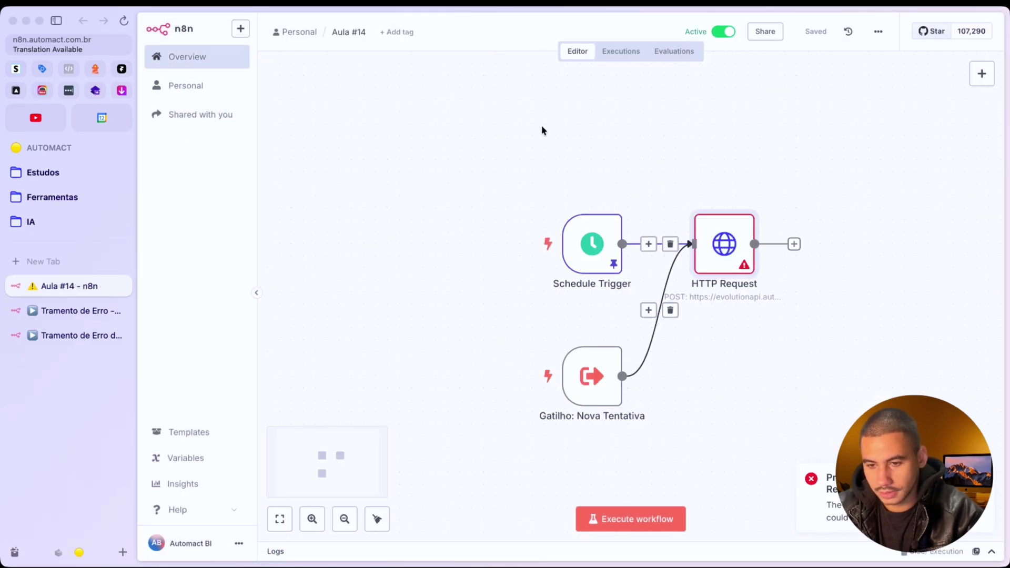
{"action": "double_click", "coordinate": [734, 251]}
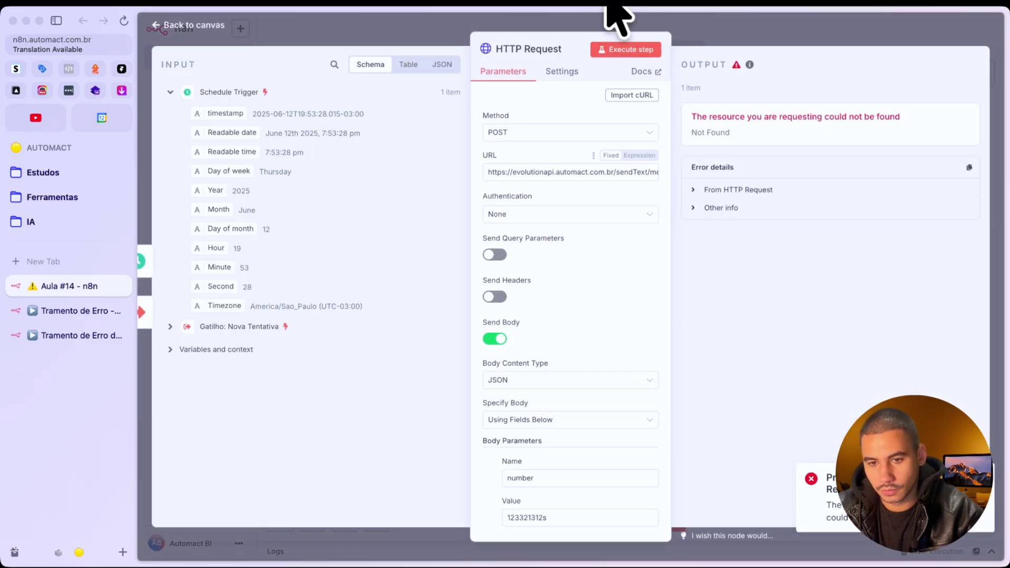
{"action": "left_click", "coordinate": [729, 42]}
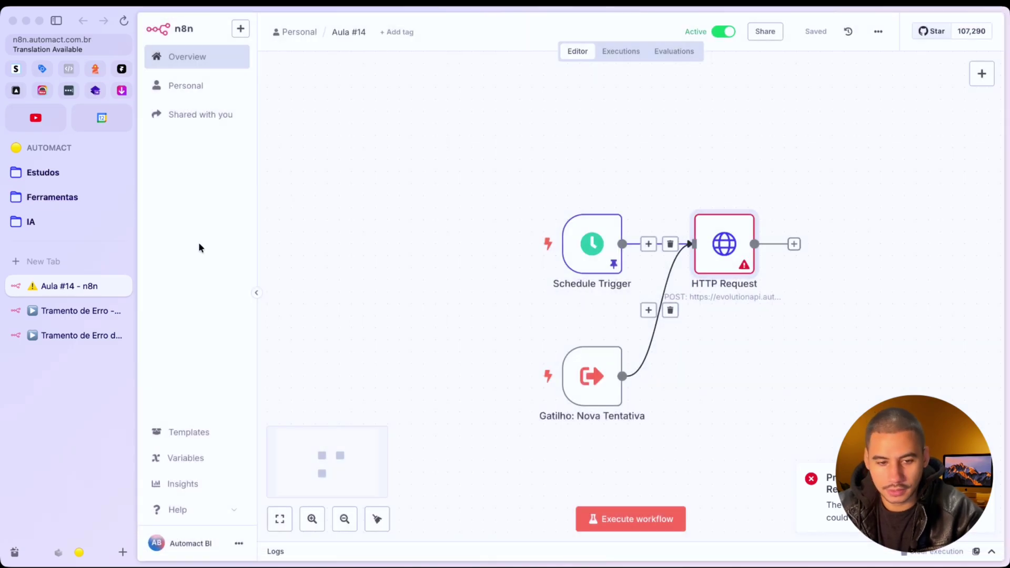
Return to the Tramento de Erro workflow and examine the AI Agent node connected to the Error Trigger
{"action": "left_click", "coordinate": [65, 301]}
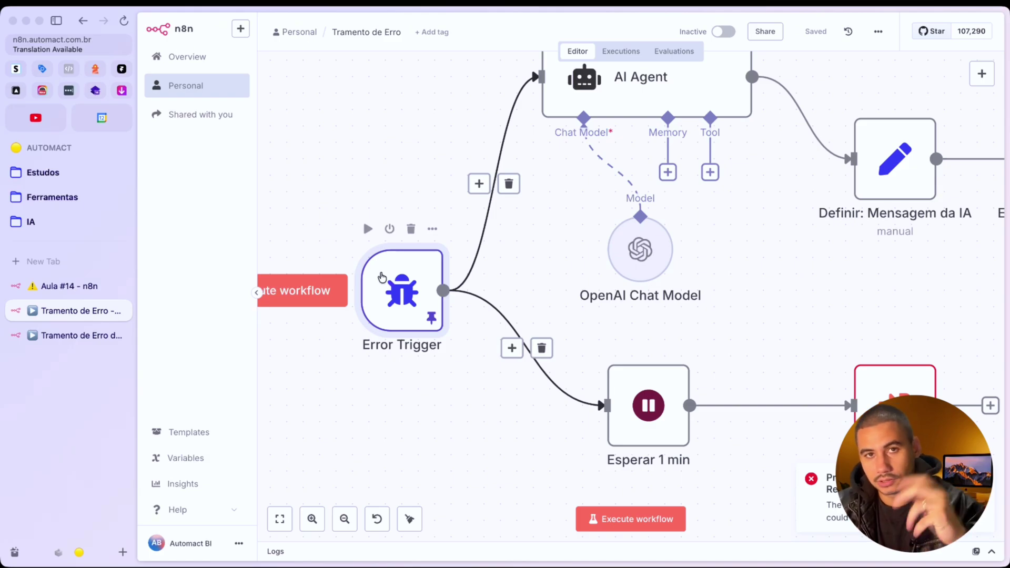
{"action": "mouse_move", "coordinate": [612, 169]}
{"action": "scroll", "coordinate": [612, 169], "scroll_direction": "up", "scroll_amount": 3}
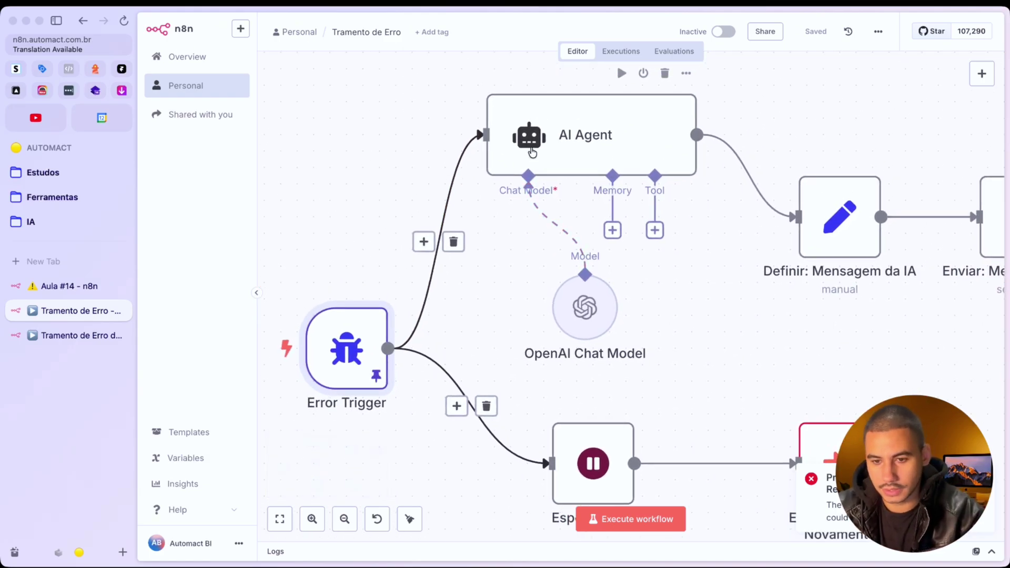
Open the AI Agent node's user prompt in the expression editor and read its instructions and message template
{"action": "mouse_move", "coordinate": [520, 229]}
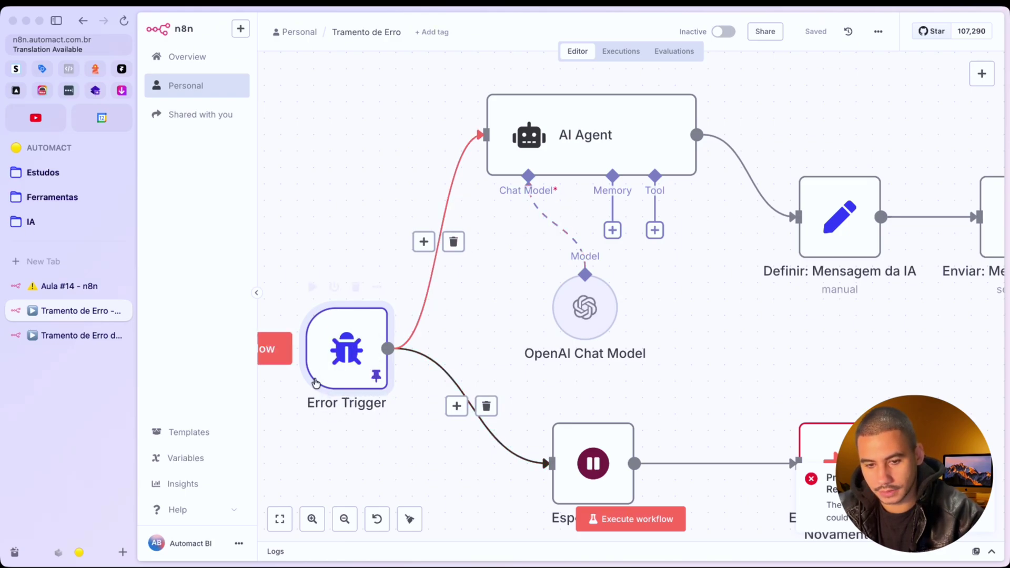
{"action": "mouse_move", "coordinate": [340, 428]}
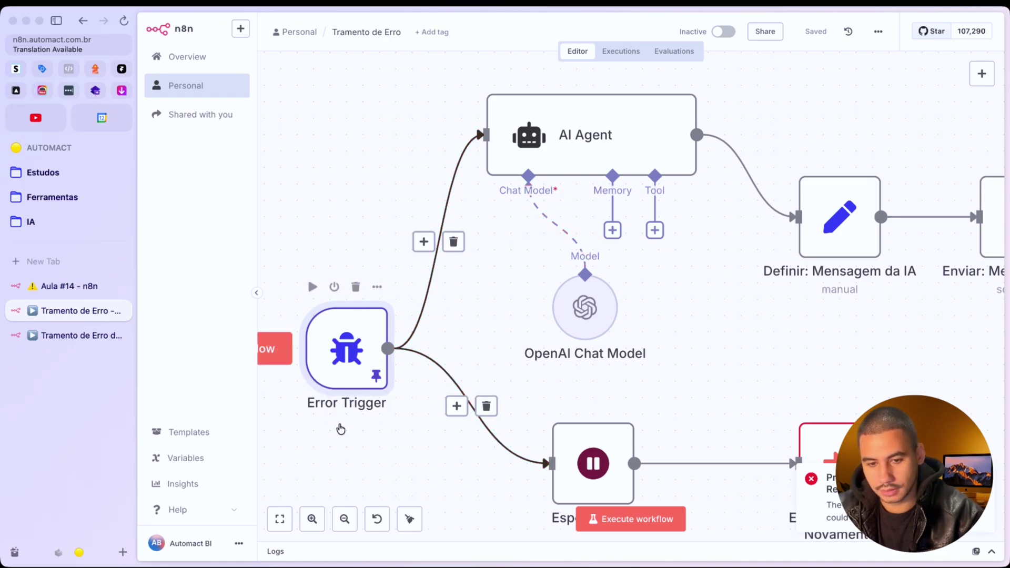
{"action": "double_click", "coordinate": [631, 108]}
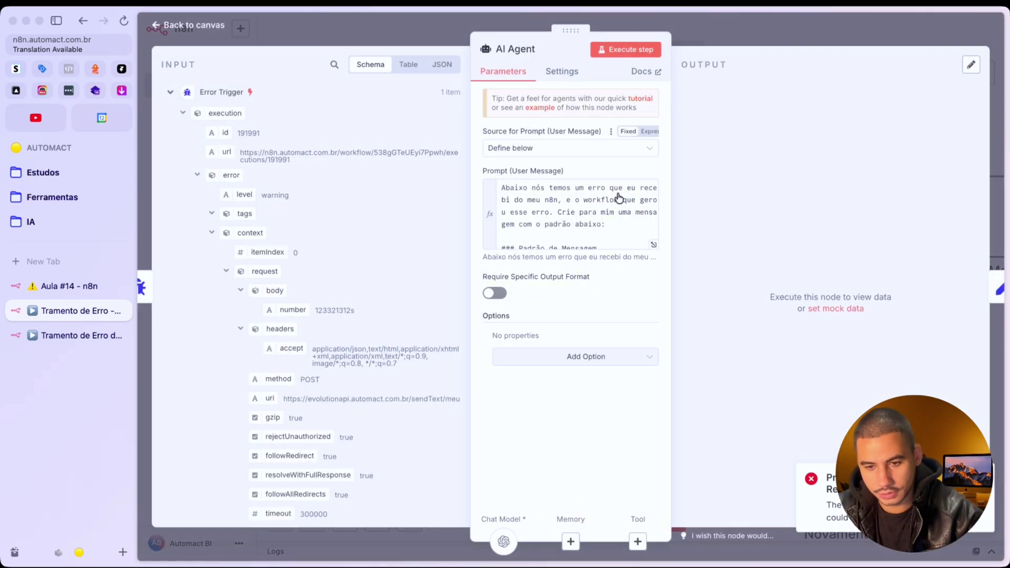
{"action": "left_click", "coordinate": [653, 245]}
{"action": "left_click_drag", "start_coordinate": [588, 211], "coordinate": [389, 169]}
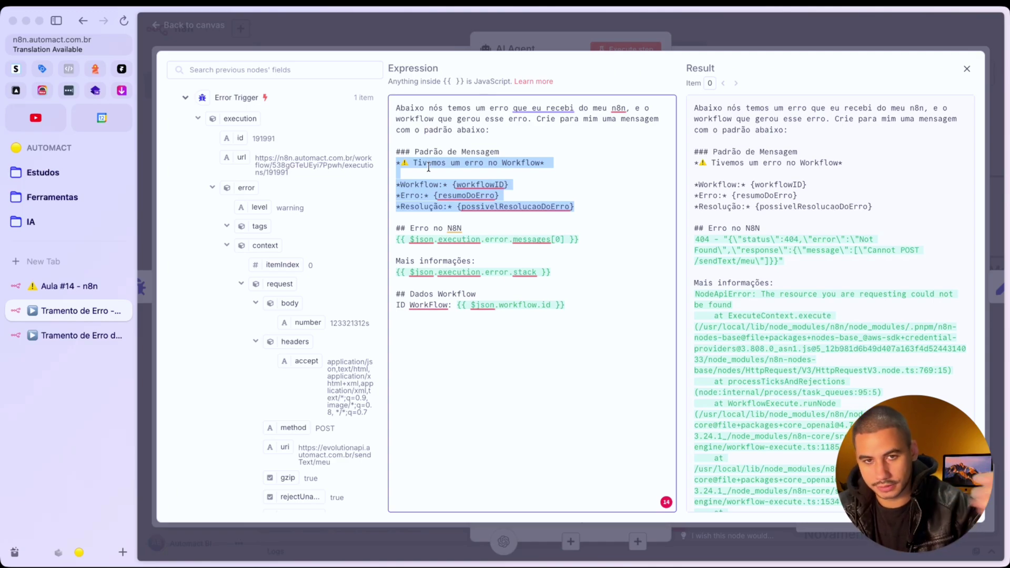
{"action": "left_click_drag", "start_coordinate": [504, 132], "coordinate": [392, 113]}
{"action": "left_click", "coordinate": [500, 160]}
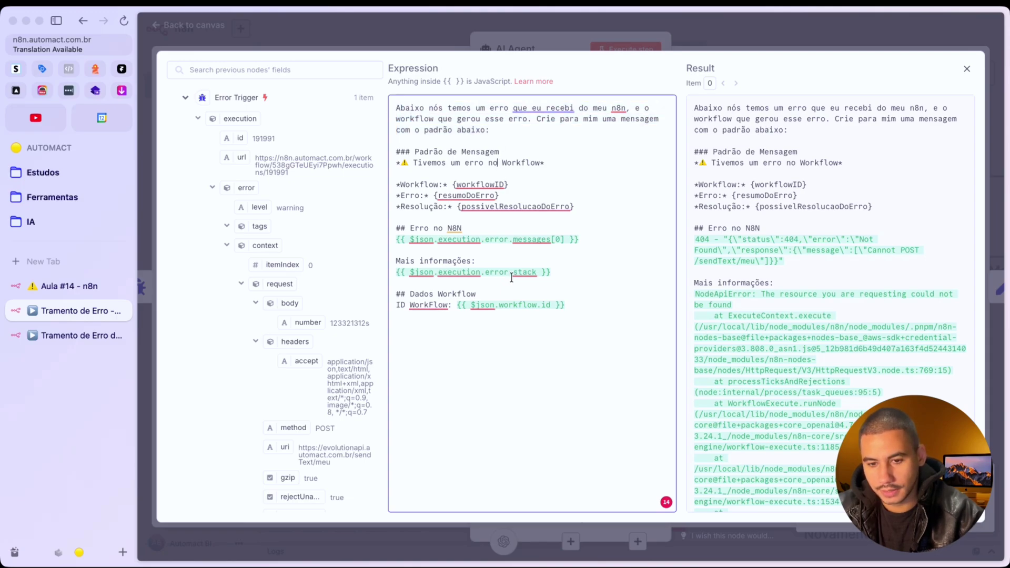
Examine the prompt's error and workflow data expressions with their evaluated result, and return to the canvas
{"action": "left_click_drag", "start_coordinate": [586, 312], "coordinate": [391, 232]}
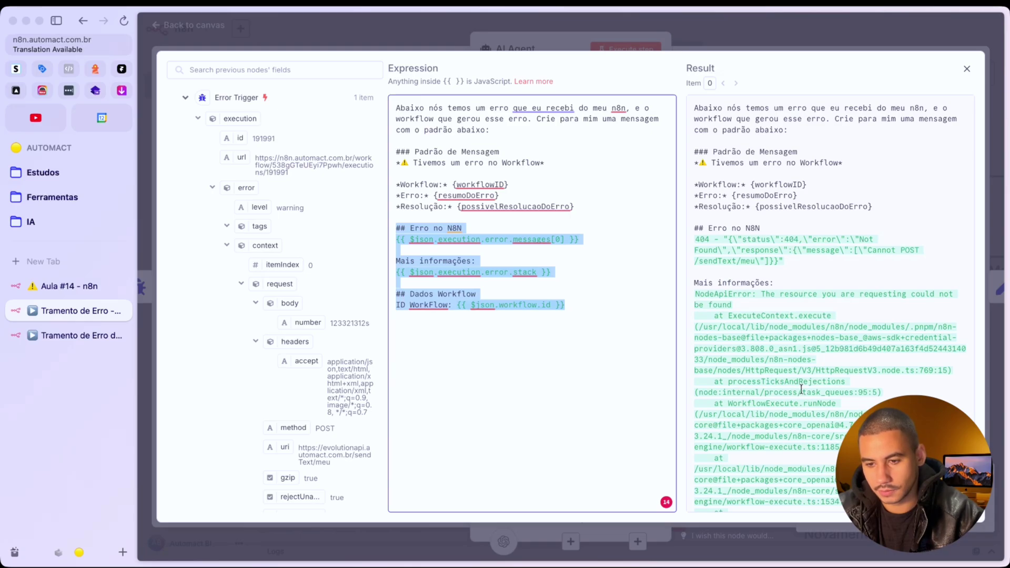
{"action": "scroll", "coordinate": [801, 389], "scroll_direction": "down", "scroll_amount": 3}
{"action": "scroll", "coordinate": [794, 420], "scroll_direction": "up", "scroll_amount": 2}
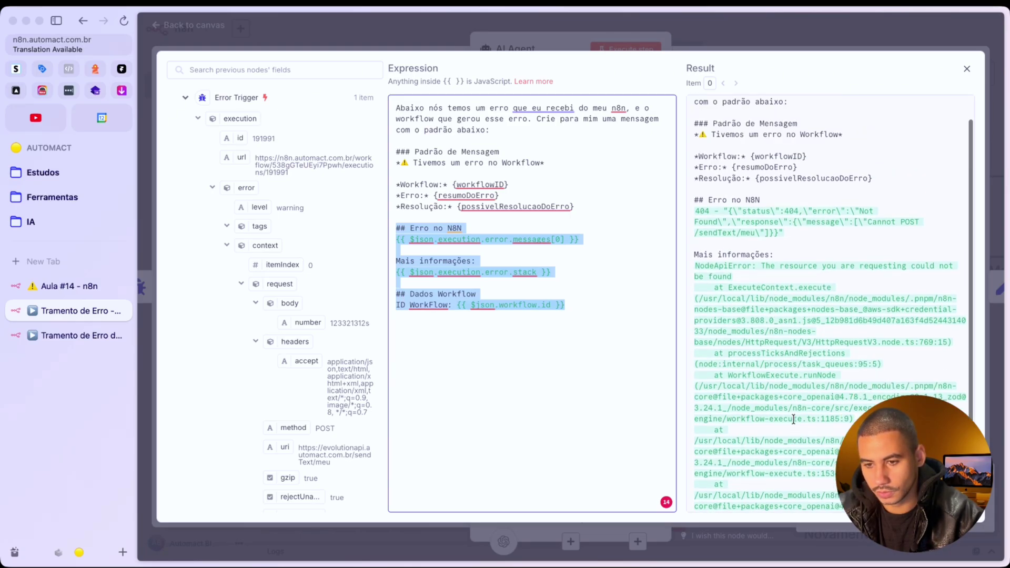
{"action": "scroll", "coordinate": [793, 419], "scroll_direction": "up", "scroll_amount": 1}
{"action": "left_click", "coordinate": [793, 33]}
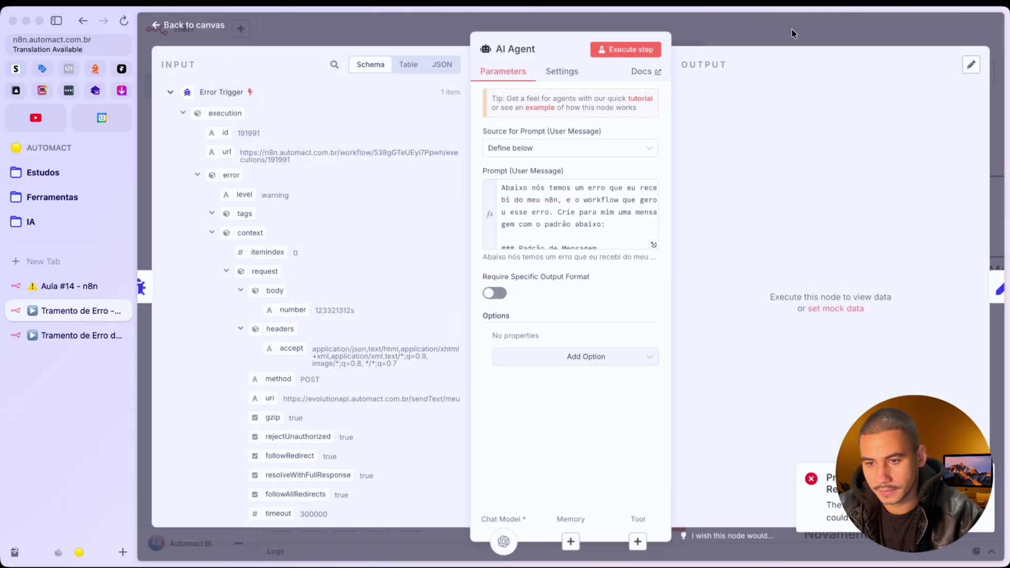
{"action": "left_click", "coordinate": [792, 30]}
Check the mensagem field mapping in the Definir: Mensagem da IA node and close the node
{"action": "scroll", "coordinate": [779, 263], "scroll_direction": "right", "scroll_amount": 2}
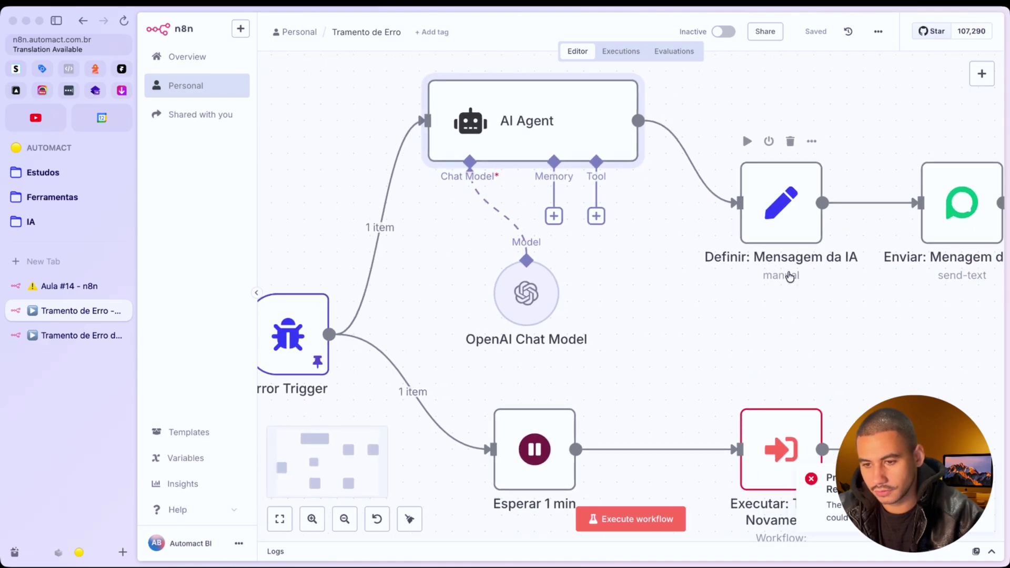
{"action": "scroll", "coordinate": [790, 276], "scroll_direction": "right", "scroll_amount": 1}
{"action": "left_click", "coordinate": [783, 188]}
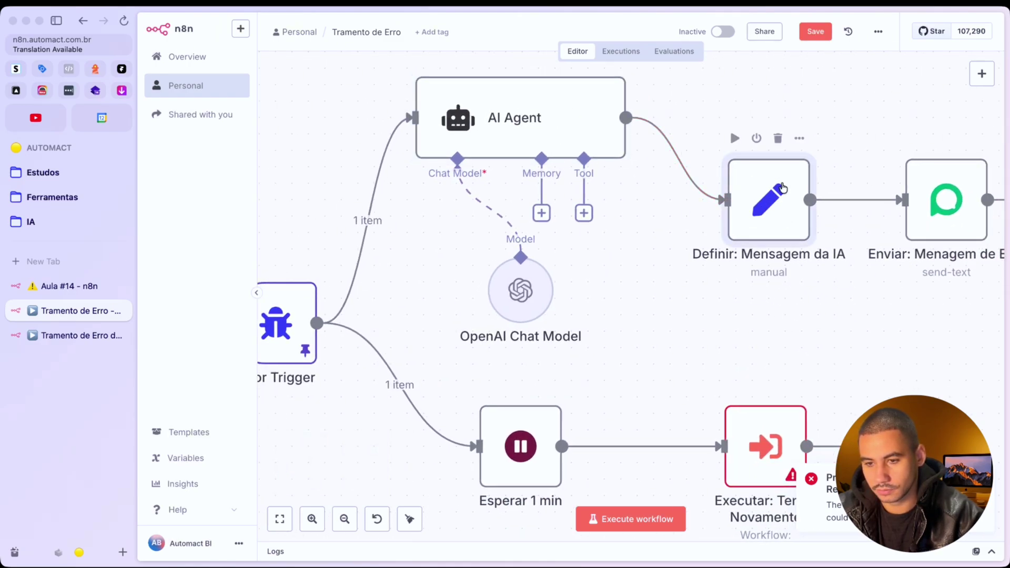
{"action": "double_click", "coordinate": [783, 188]}
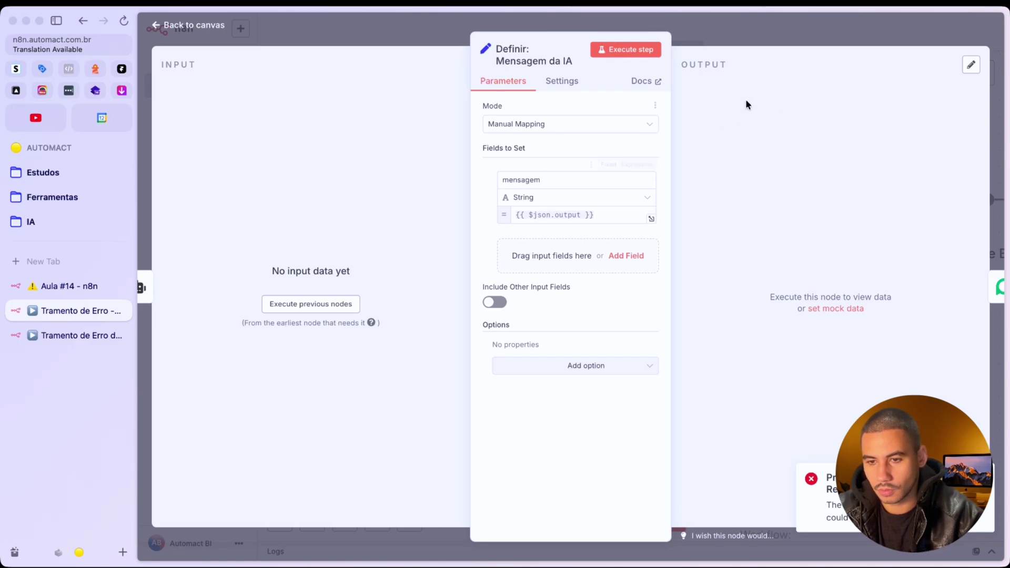
{"action": "left_click", "coordinate": [791, 34]}
Check the Enviar: Menagem de Erro node's sending parameters and Mensagem expression, and close the node
{"action": "scroll", "coordinate": [779, 158], "scroll_direction": "right", "scroll_amount": 3}
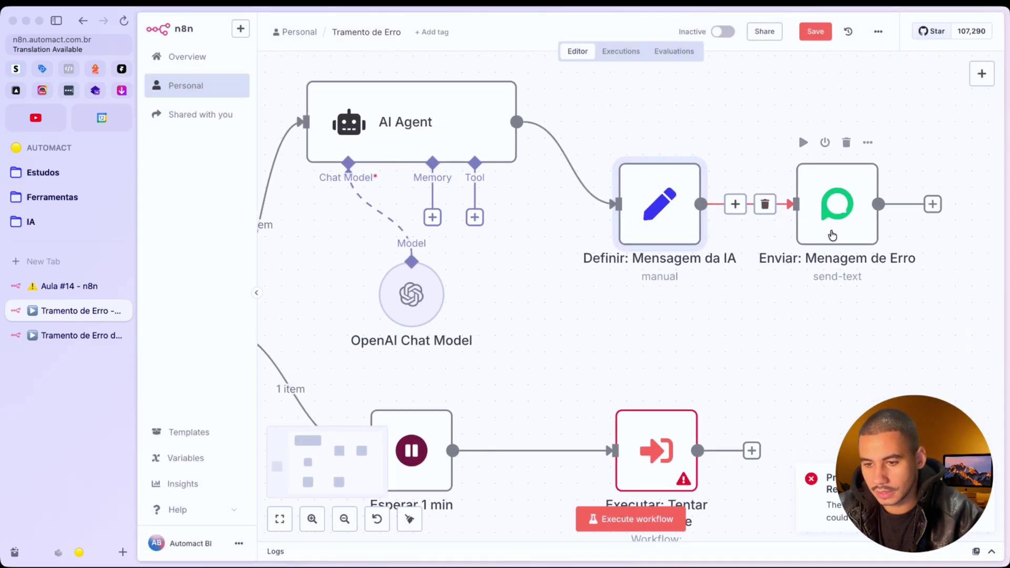
{"action": "double_click", "coordinate": [832, 234]}
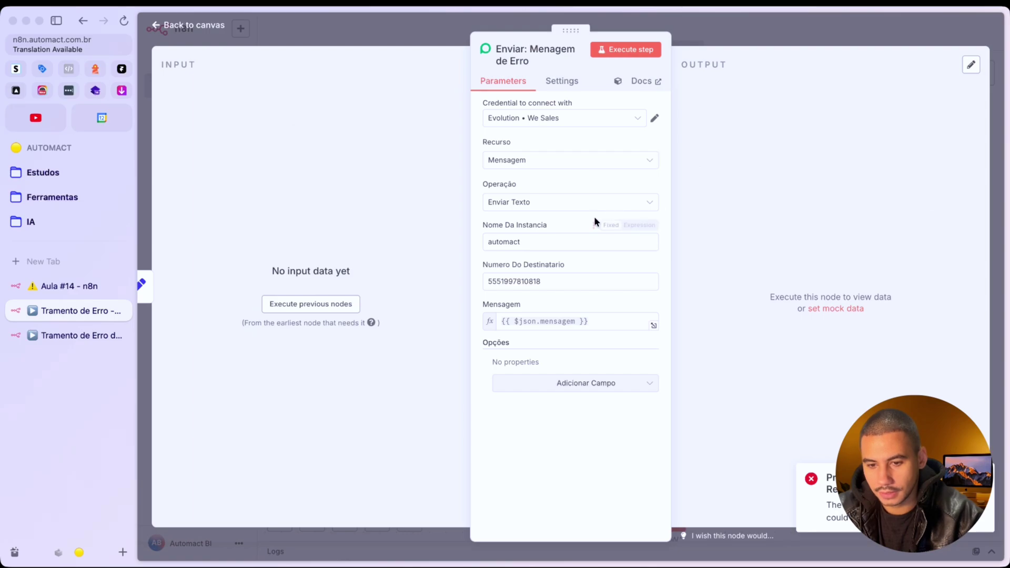
{"action": "left_click", "coordinate": [544, 321]}
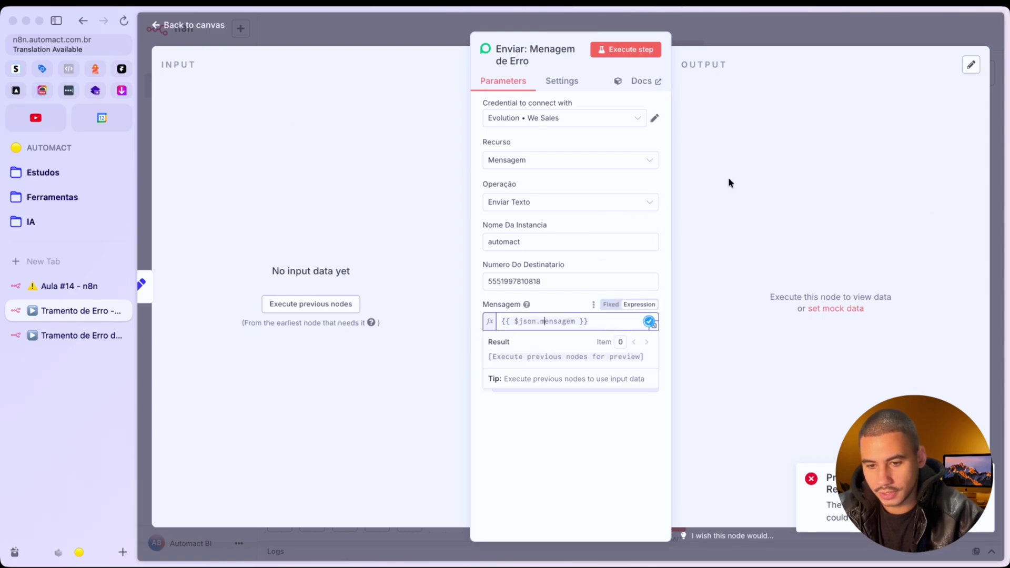
{"action": "left_click", "coordinate": [770, 42]}
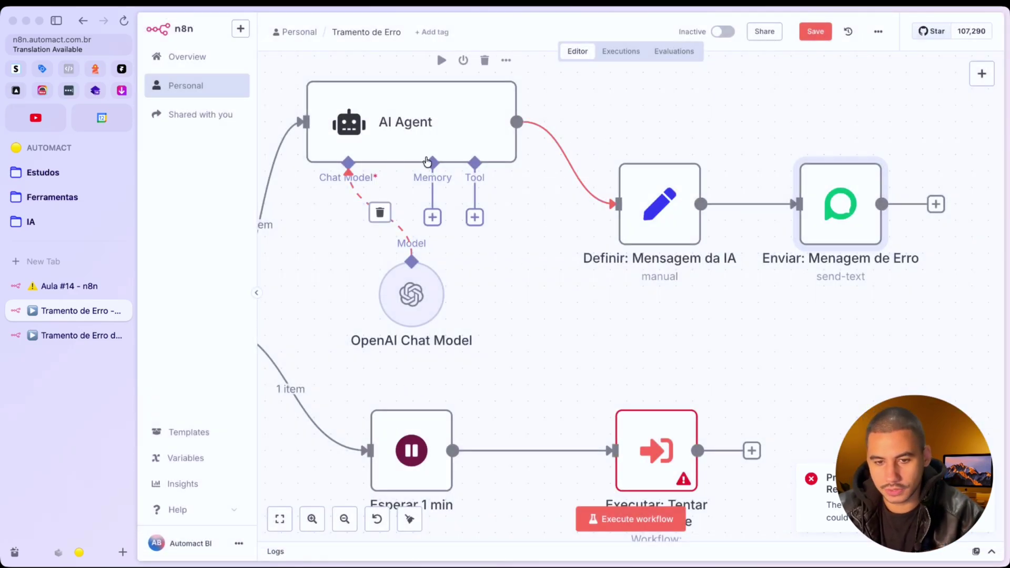
Reopen the AI Agent's full prompt, review the resumoDoErro and possivelResolucaoDoErro placeholders, and return to the canvas
{"action": "scroll", "coordinate": [543, 298], "scroll_direction": "left", "scroll_amount": 5}
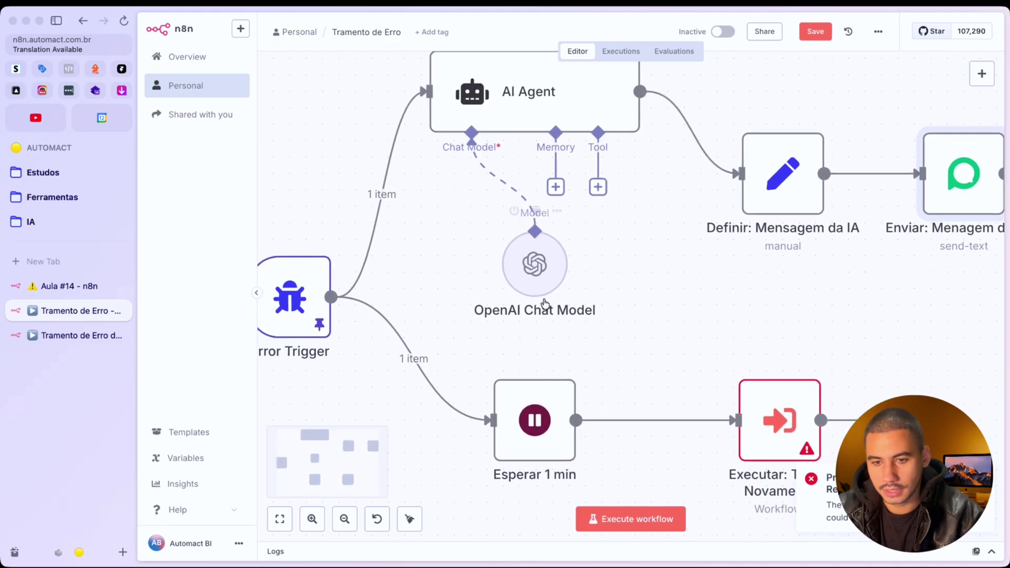
{"action": "double_click", "coordinate": [550, 91]}
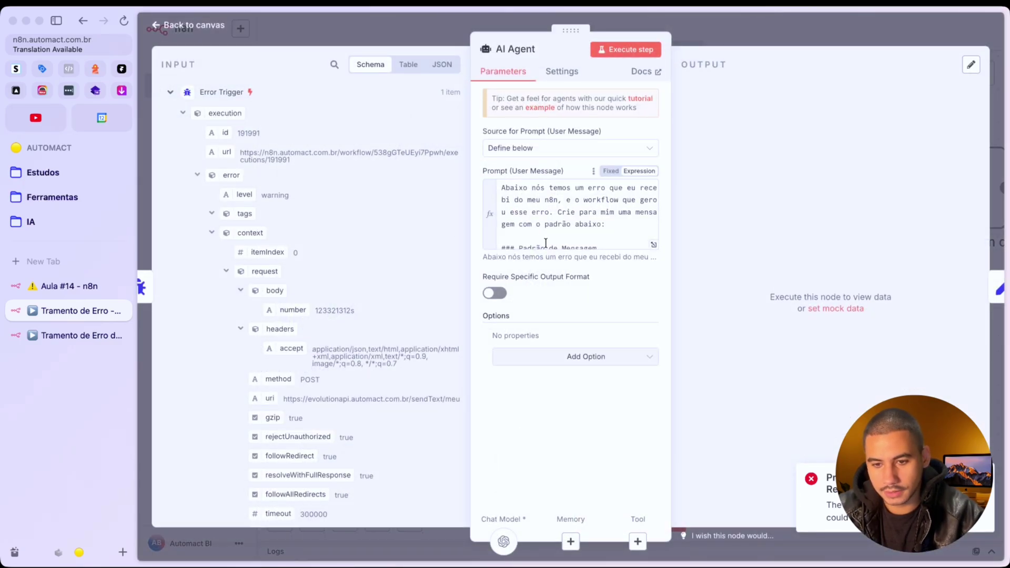
{"action": "left_click", "coordinate": [656, 244]}
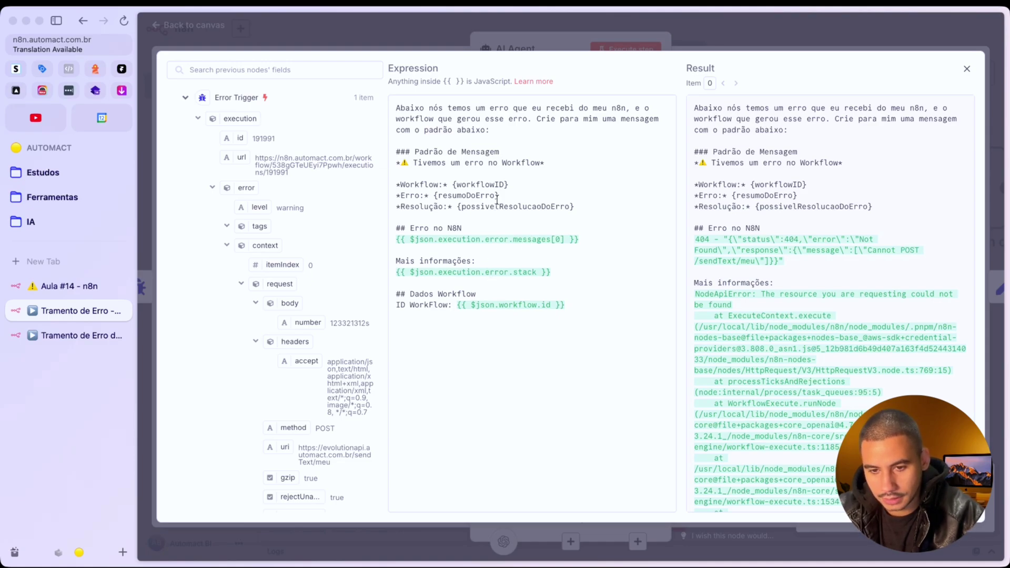
{"action": "double_click", "coordinate": [460, 195]}
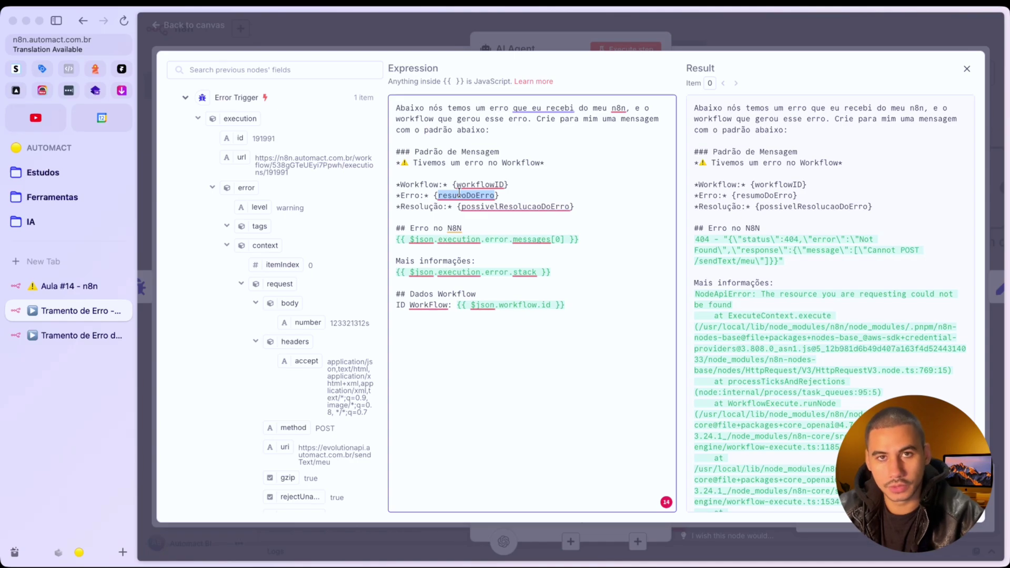
{"action": "left_click", "coordinate": [484, 226]}
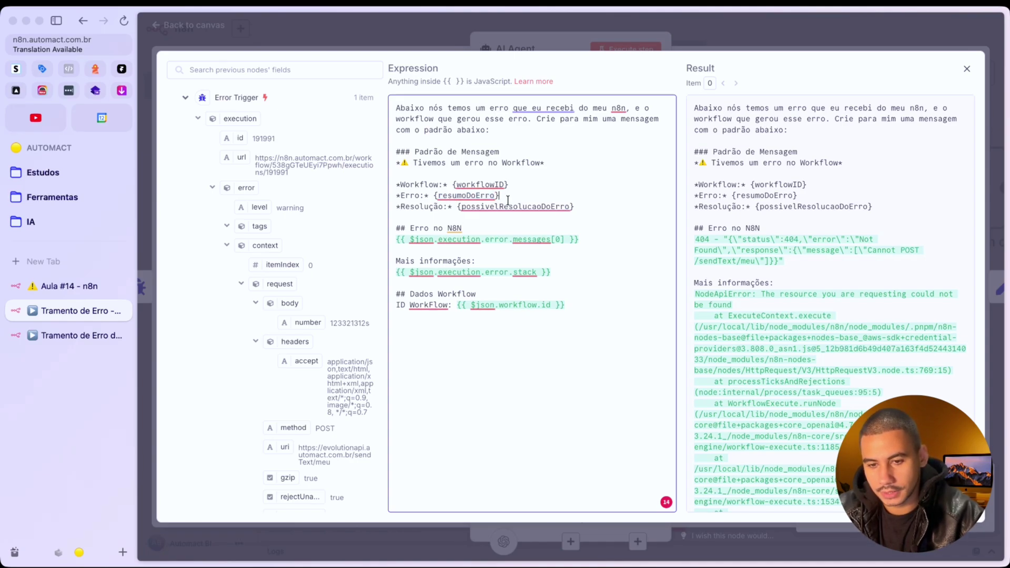
{"action": "right_click", "coordinate": [522, 205]}
{"action": "key", "text": "Escape"}
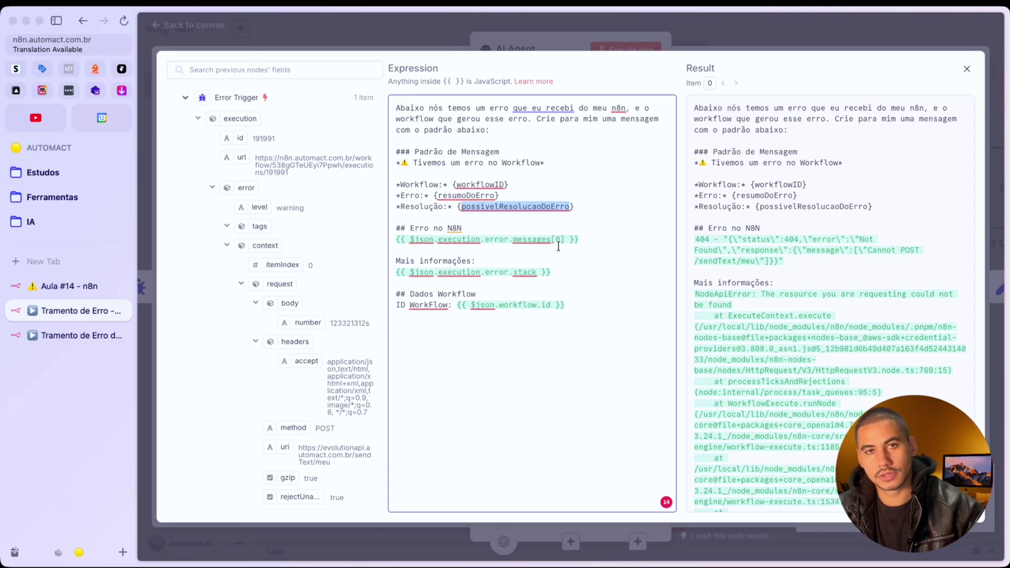
{"action": "left_click", "coordinate": [686, 38]}
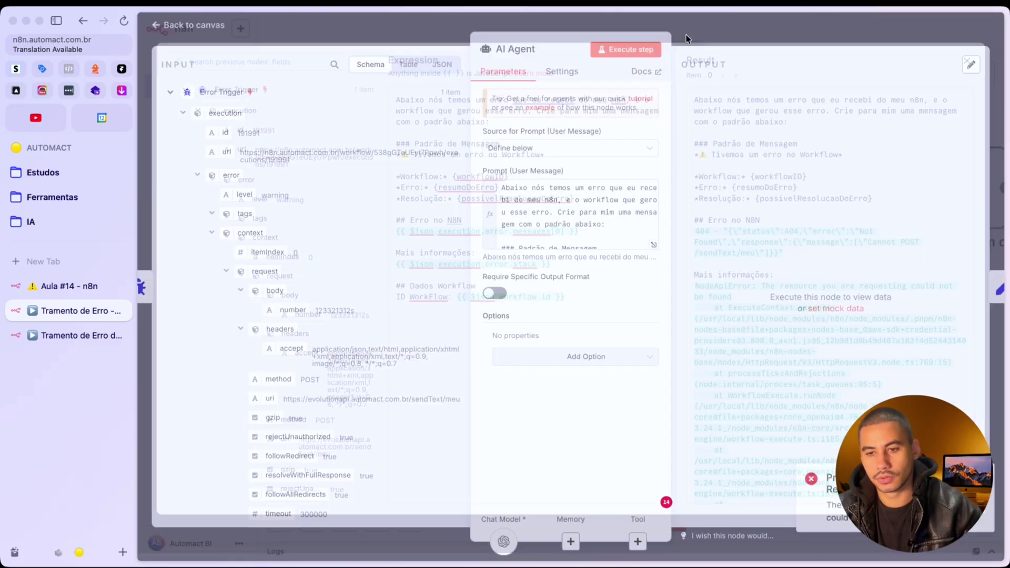
{"action": "left_click", "coordinate": [715, 39]}
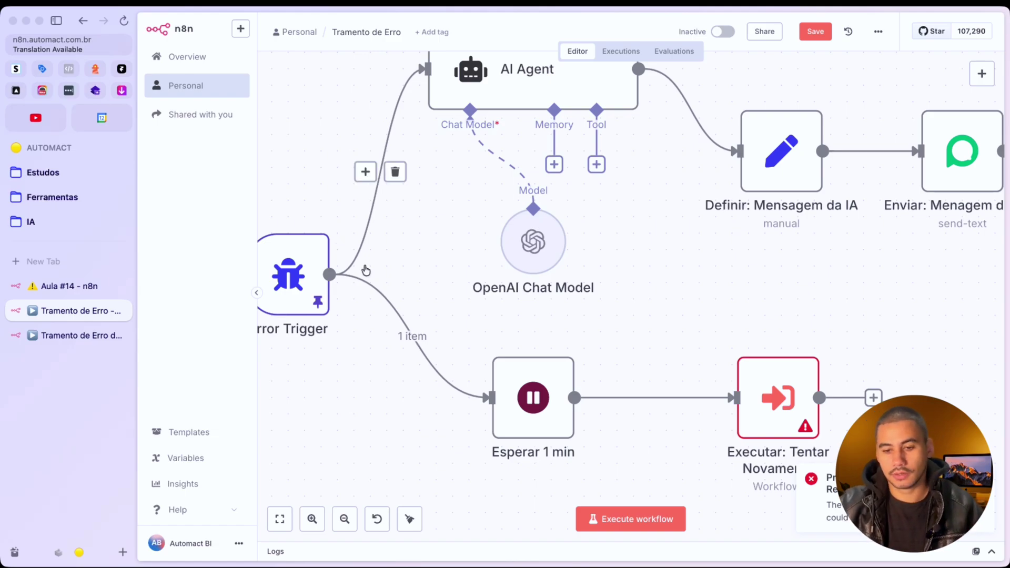
Examine the retry branch on the canvas, from the Esperar 1 min node to the Executar: Tentar Novamente node
{"action": "left_click_drag", "start_coordinate": [460, 319], "coordinate": [575, 492]}
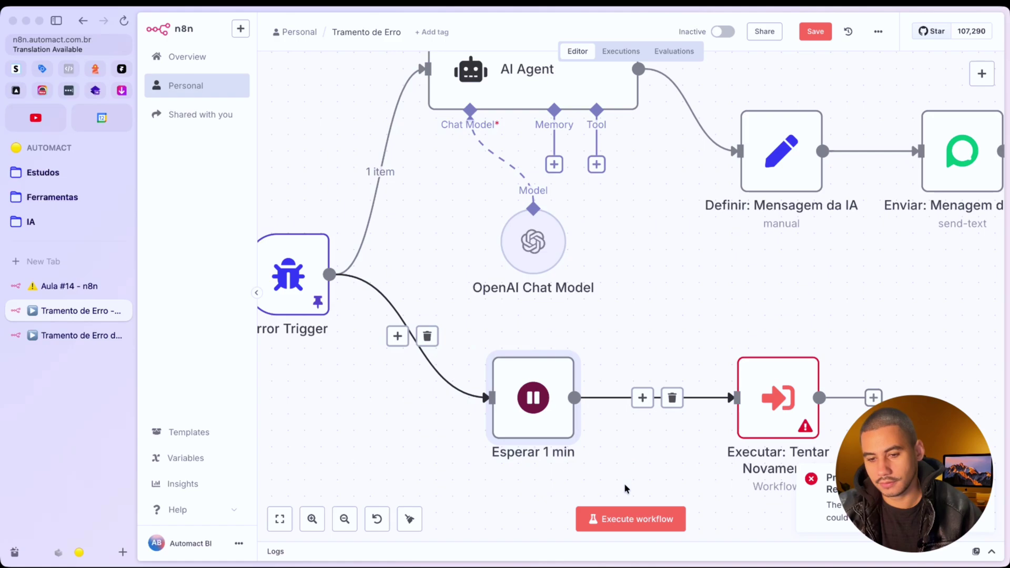
{"action": "left_click", "coordinate": [671, 336]}
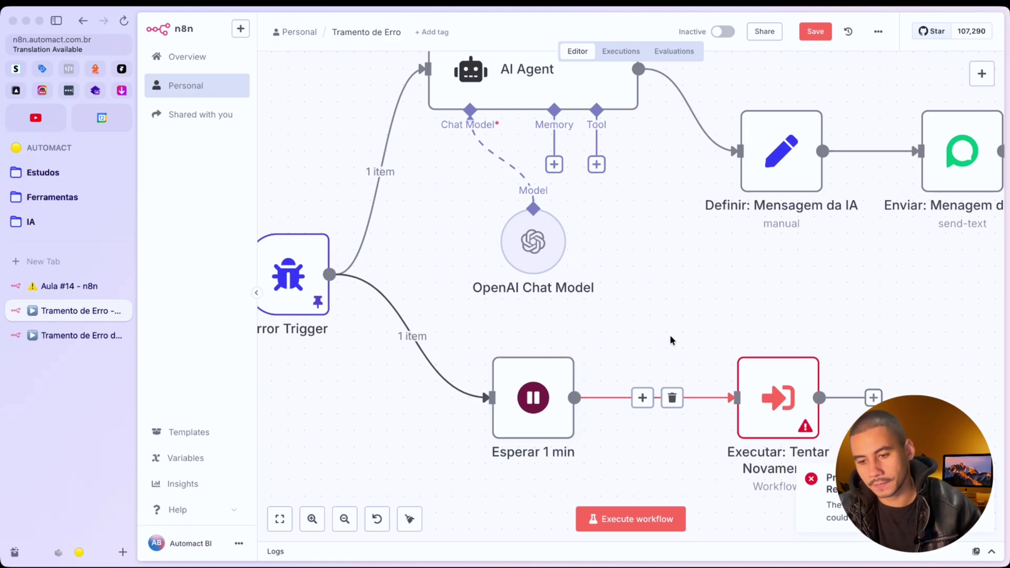
{"action": "left_click_drag", "start_coordinate": [700, 313], "coordinate": [865, 474]}
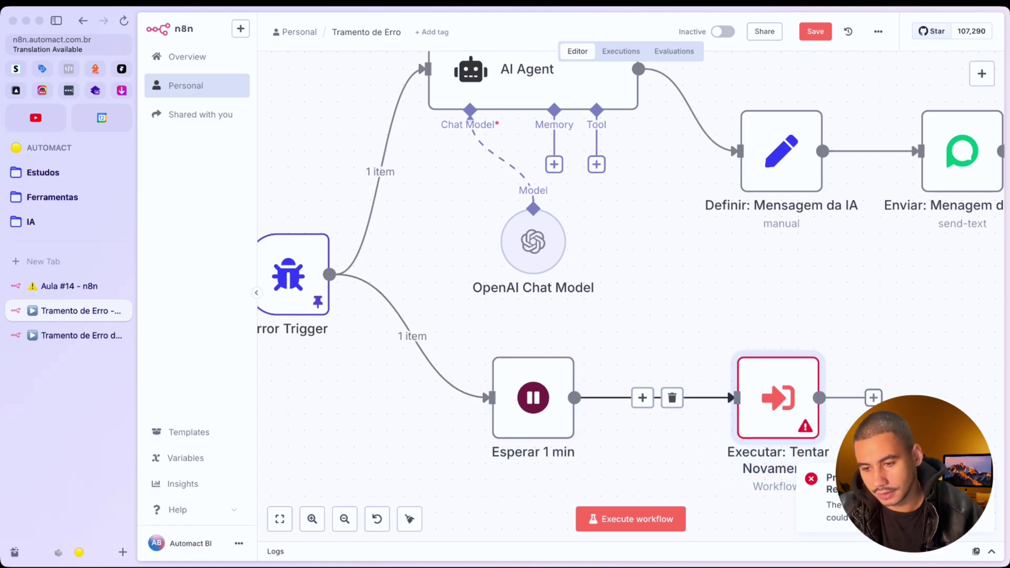
{"action": "left_click_drag", "start_coordinate": [679, 306], "coordinate": [858, 474]}
{"action": "scroll", "coordinate": [816, 433], "scroll_direction": "up", "scroll_amount": 5}
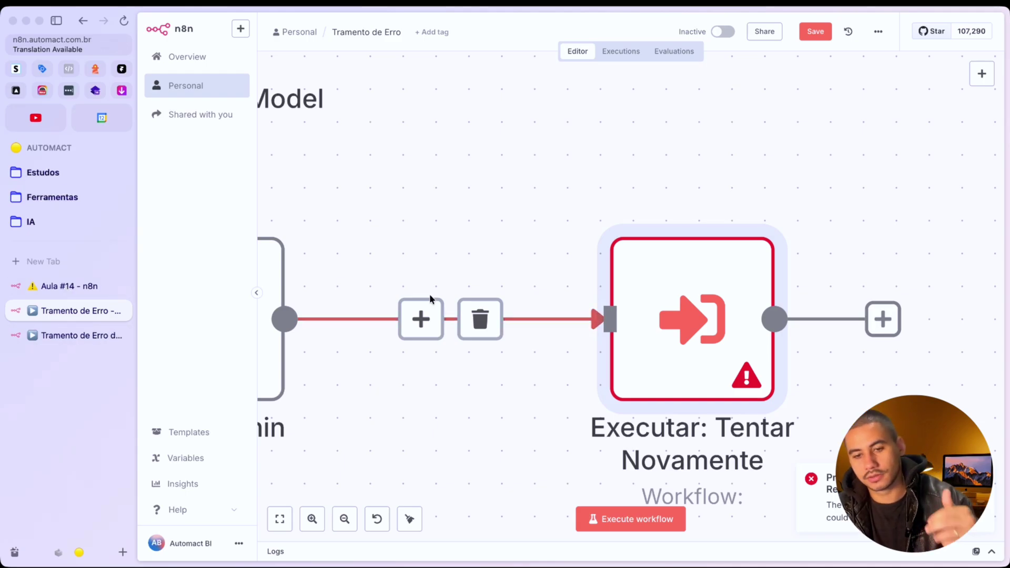
Review the Error Trigger node's pinned execution and workflow data, and return to the canvas
{"action": "scroll", "coordinate": [429, 293], "scroll_direction": "left", "scroll_amount": 4}
{"action": "scroll", "coordinate": [442, 300], "scroll_direction": "down", "scroll_amount": 3}
{"action": "scroll", "coordinate": [442, 298], "scroll_direction": "left", "scroll_amount": 4}
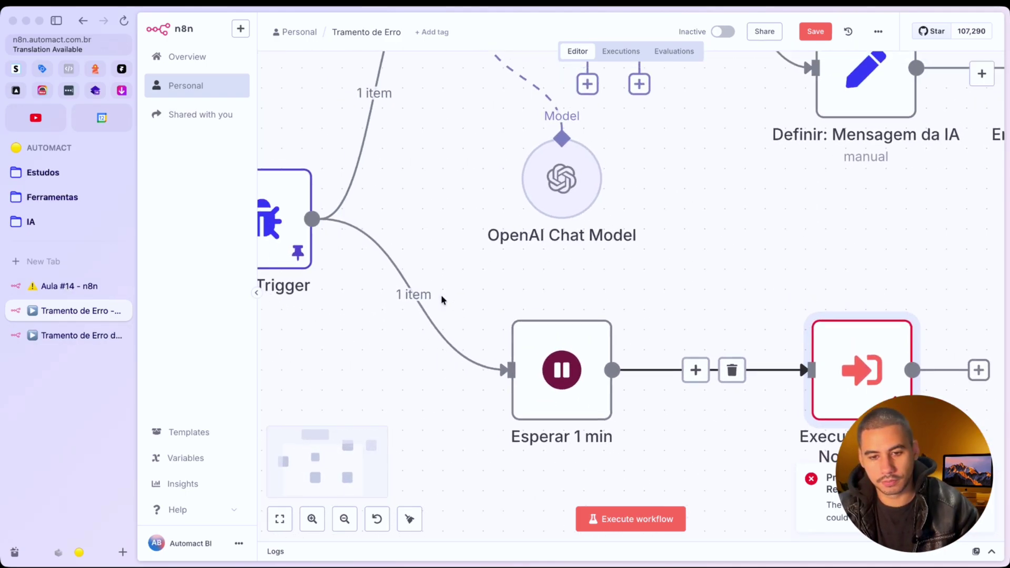
{"action": "double_click", "coordinate": [300, 253]}
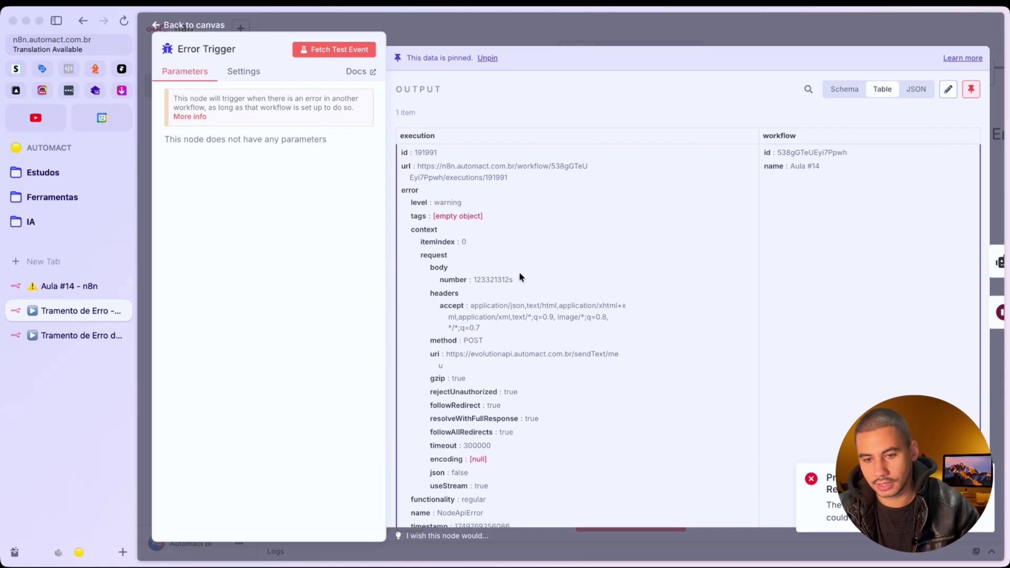
{"action": "left_click", "coordinate": [616, 36]}
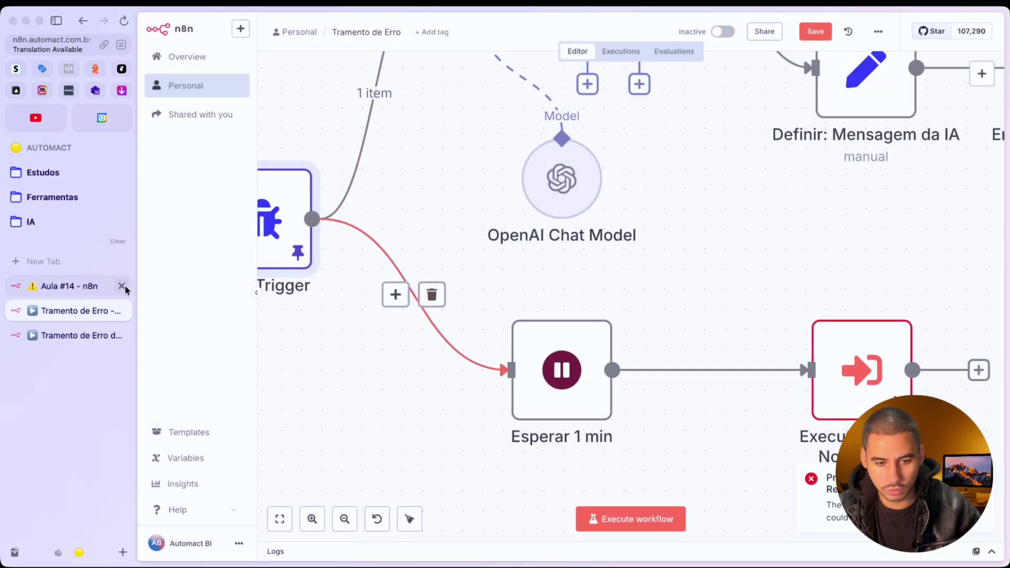
Switch to the Aula #14 workflow and examine the Gatilho: Nova Tentativa trigger's input schema and its connection to the HTTP Request node
{"action": "left_click", "coordinate": [89, 288]}
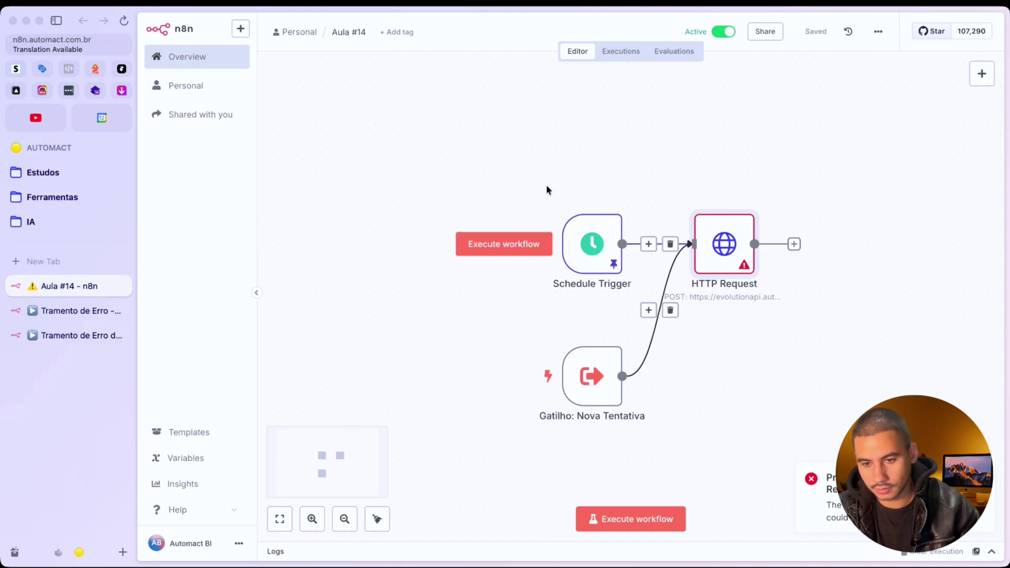
{"action": "left_click_drag", "start_coordinate": [546, 158], "coordinate": [737, 413]}
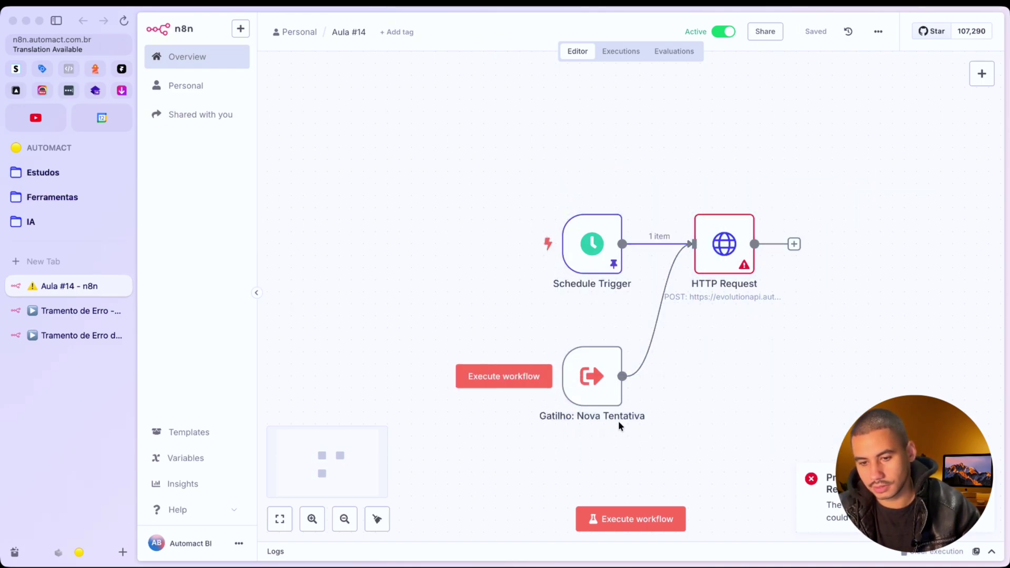
{"action": "double_click", "coordinate": [590, 375]}
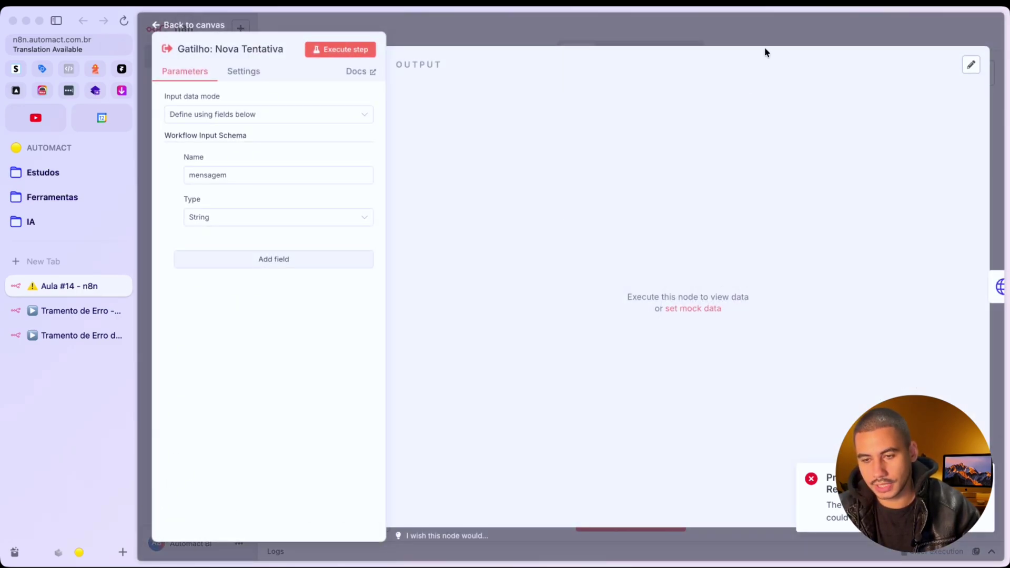
{"action": "left_click", "coordinate": [765, 33]}
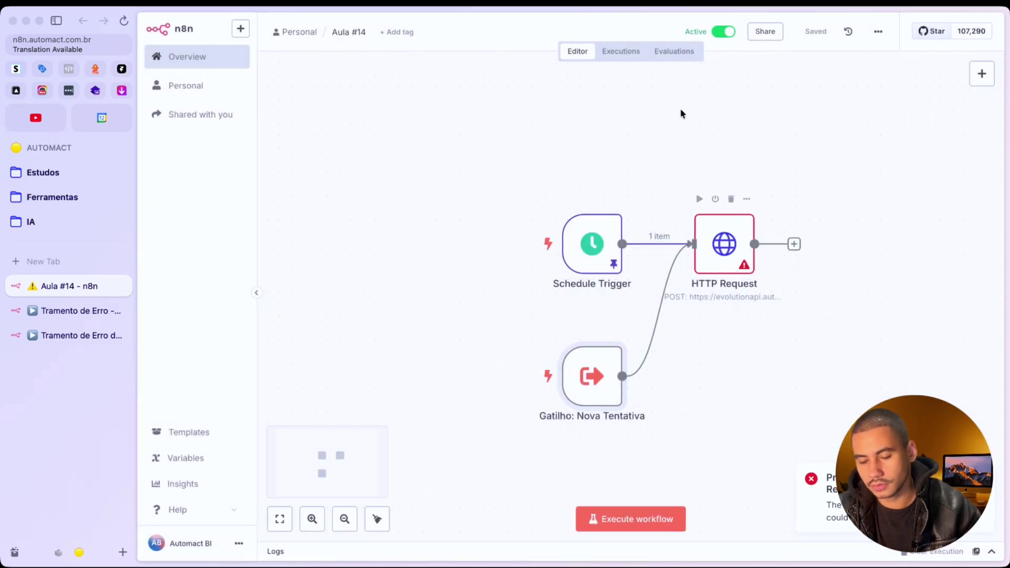
{"action": "left_click_drag", "start_coordinate": [674, 192], "coordinate": [837, 372]}
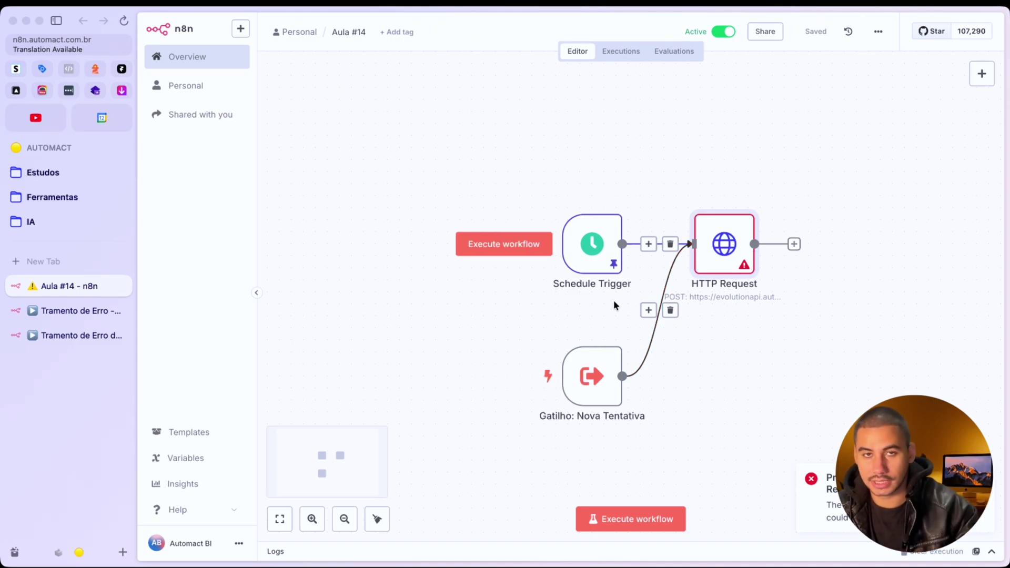
{"action": "left_click", "coordinate": [682, 103]}
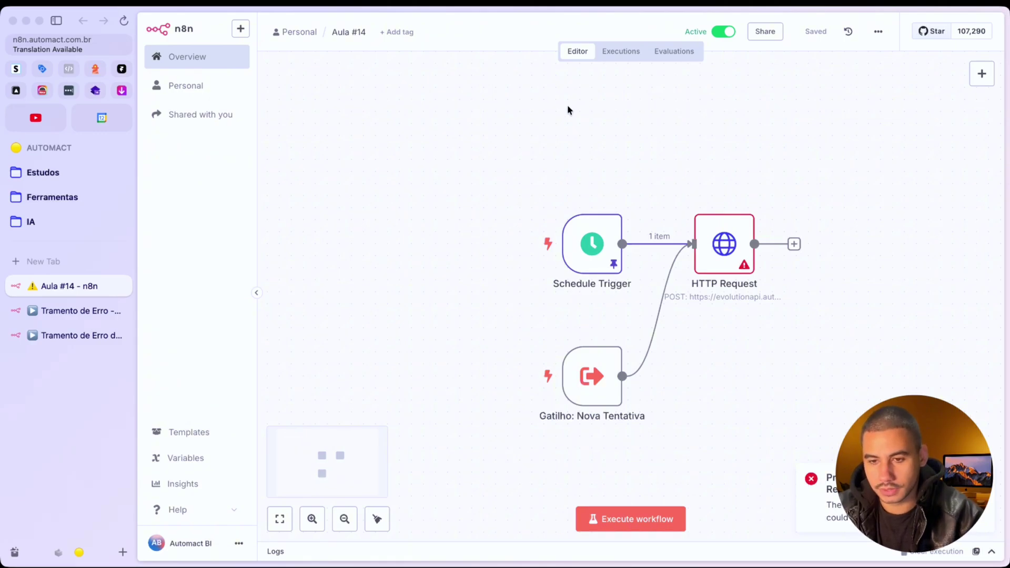
{"action": "mouse_move", "coordinate": [529, 225]}
{"action": "left_click_drag", "start_coordinate": [476, 90], "coordinate": [813, 475]}
{"action": "left_click", "coordinate": [540, 182]}
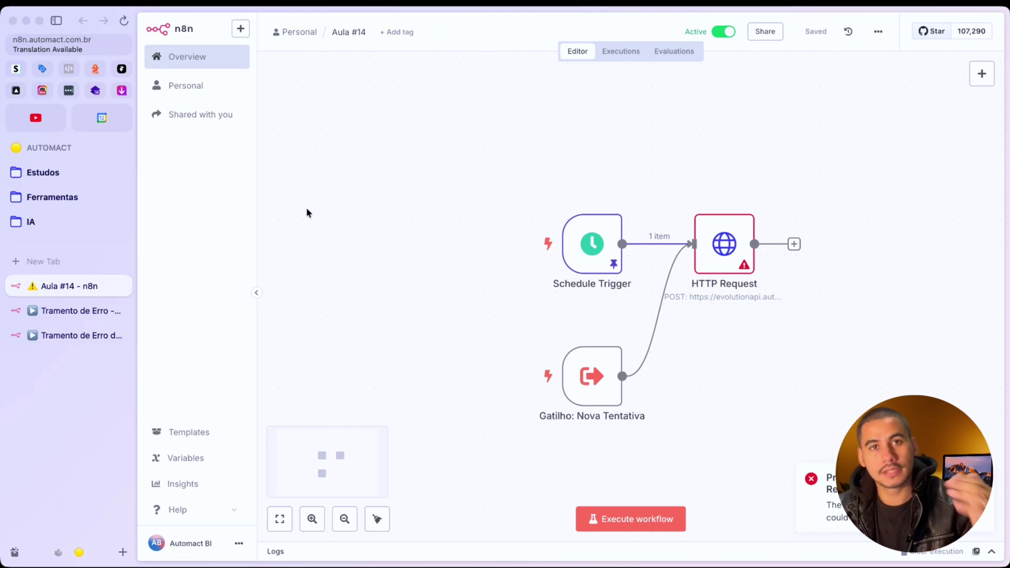
Switch to the Tramento de Erro workflow and tidy up its node layout on the canvas
{"action": "left_click", "coordinate": [97, 306]}
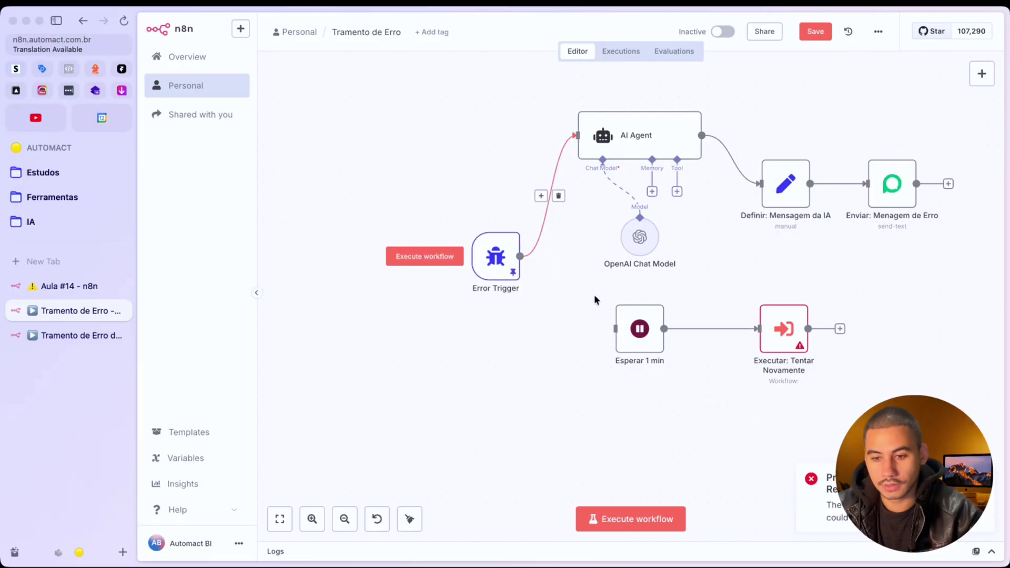
{"action": "left_click", "coordinate": [409, 519]}
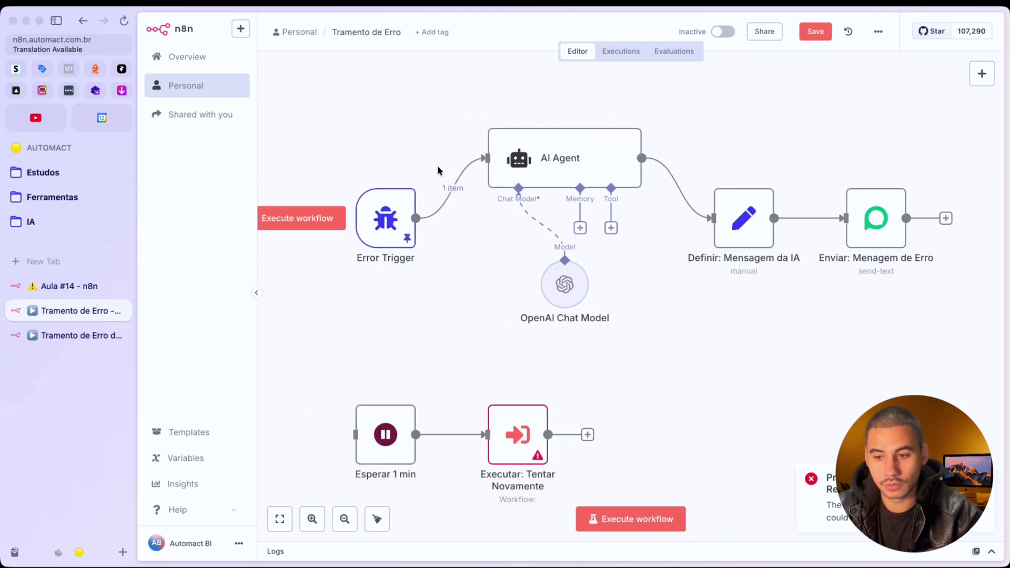
{"action": "left_click_drag", "start_coordinate": [296, 105], "coordinate": [968, 341]}
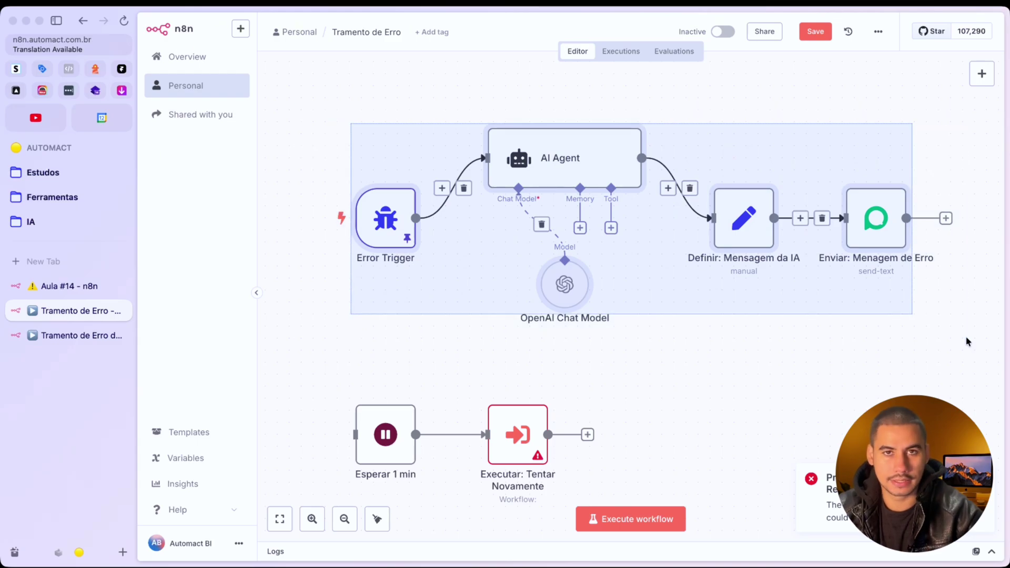
{"action": "left_click", "coordinate": [296, 339]}
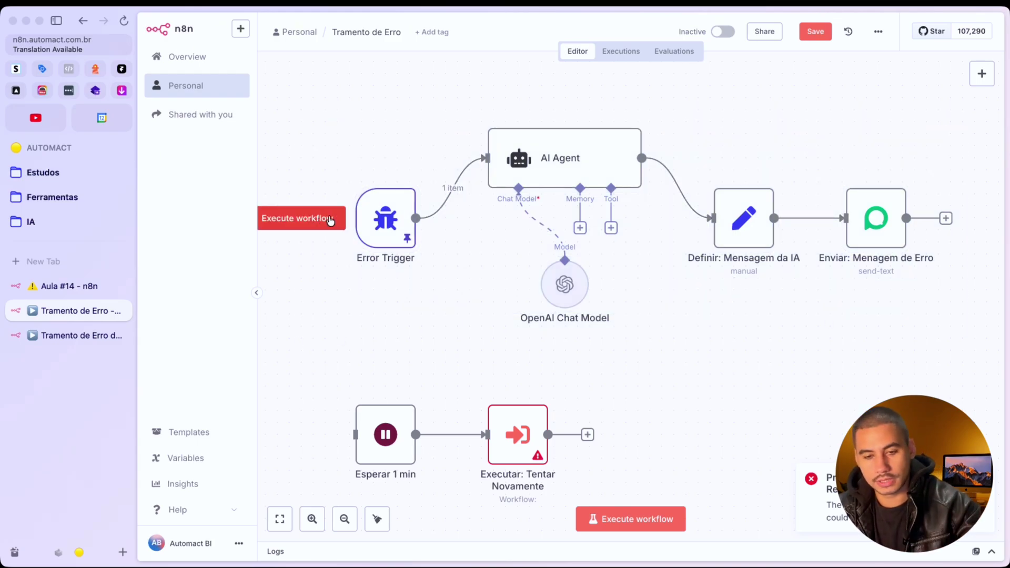
Execute the workflow from the Error Trigger and review the alert text generated by the AI Agent node
{"action": "left_click", "coordinate": [288, 218]}
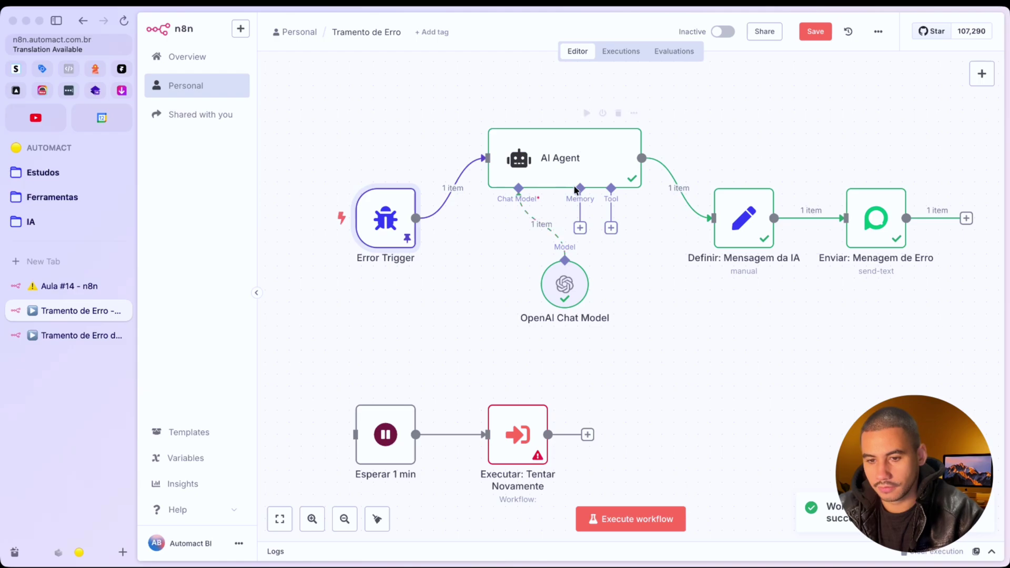
{"action": "double_click", "coordinate": [579, 155]}
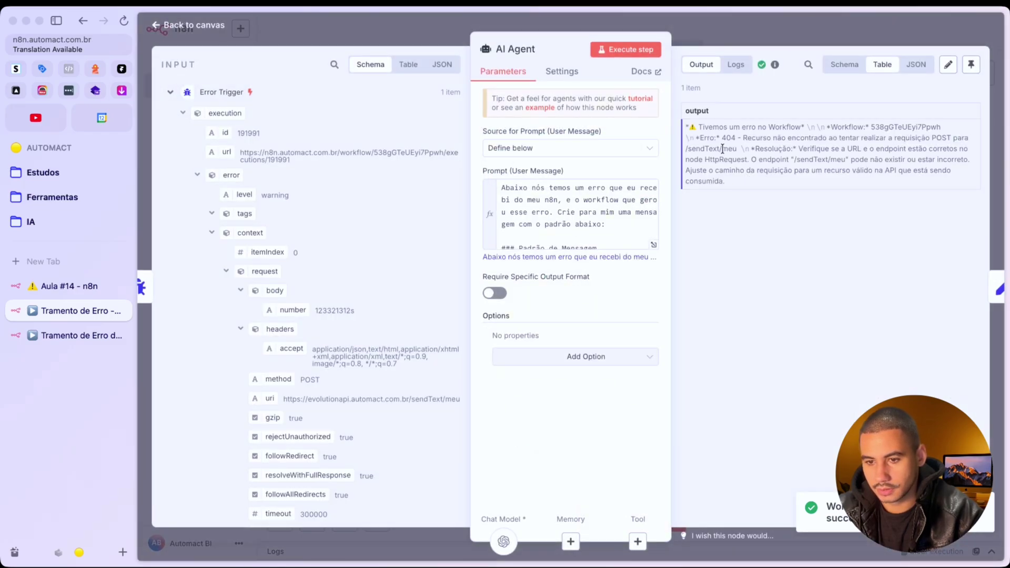
{"action": "left_click_drag", "start_coordinate": [686, 127], "coordinate": [761, 184]}
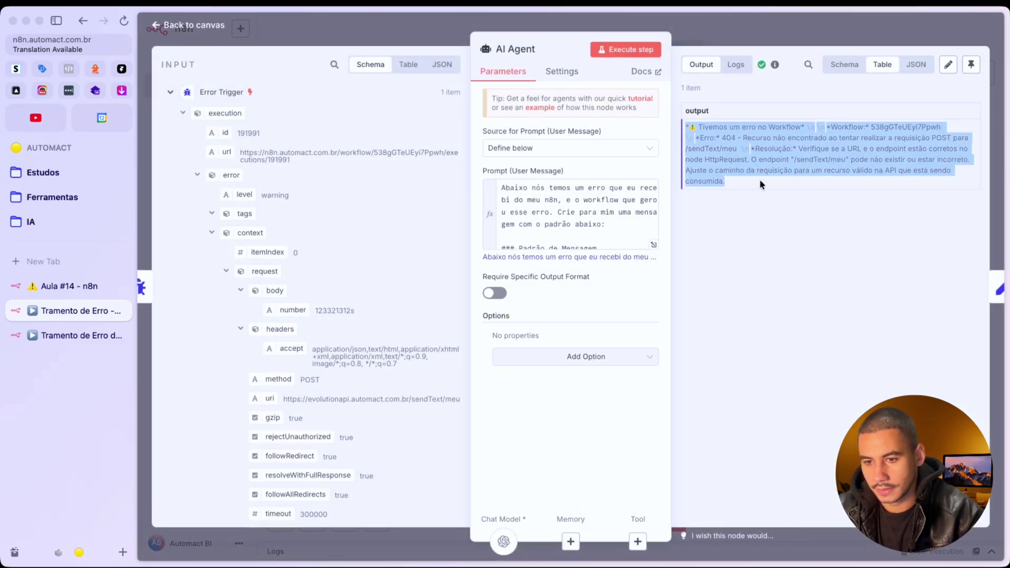
{"action": "left_click", "coordinate": [771, 15]}
Review the output of the Definir: Mensagem da IA node and the send response of the Enviar: Menagem de Erro node
{"action": "double_click", "coordinate": [742, 218]}
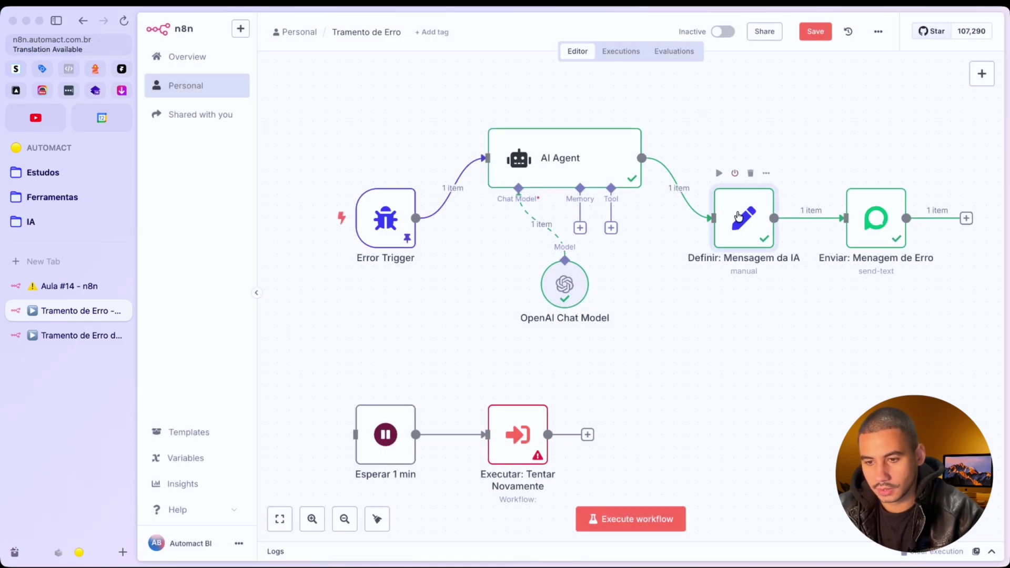
{"action": "left_click_drag", "start_coordinate": [749, 182], "coordinate": [683, 129]}
{"action": "left_click", "coordinate": [738, 32]}
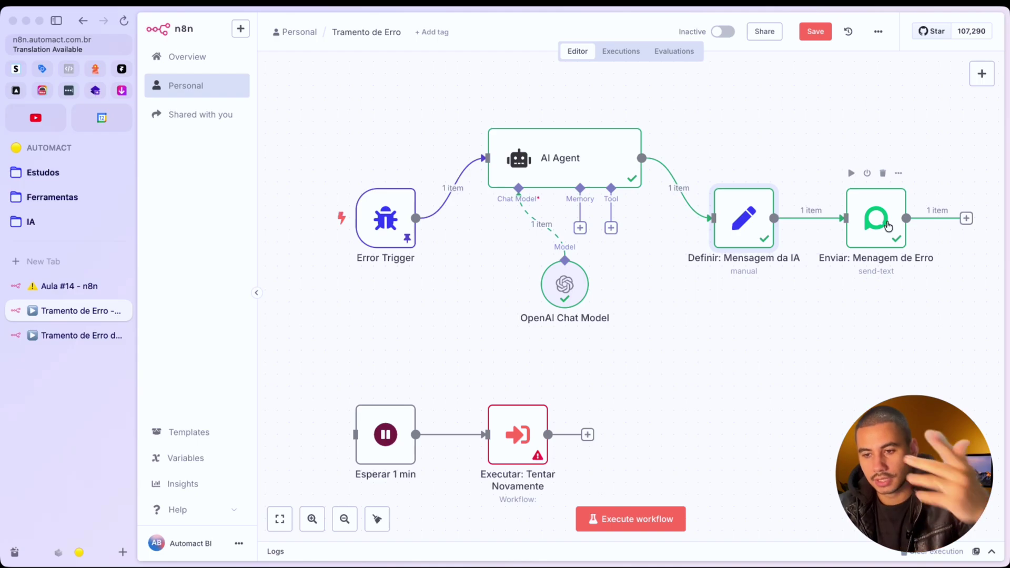
{"action": "double_click", "coordinate": [888, 225]}
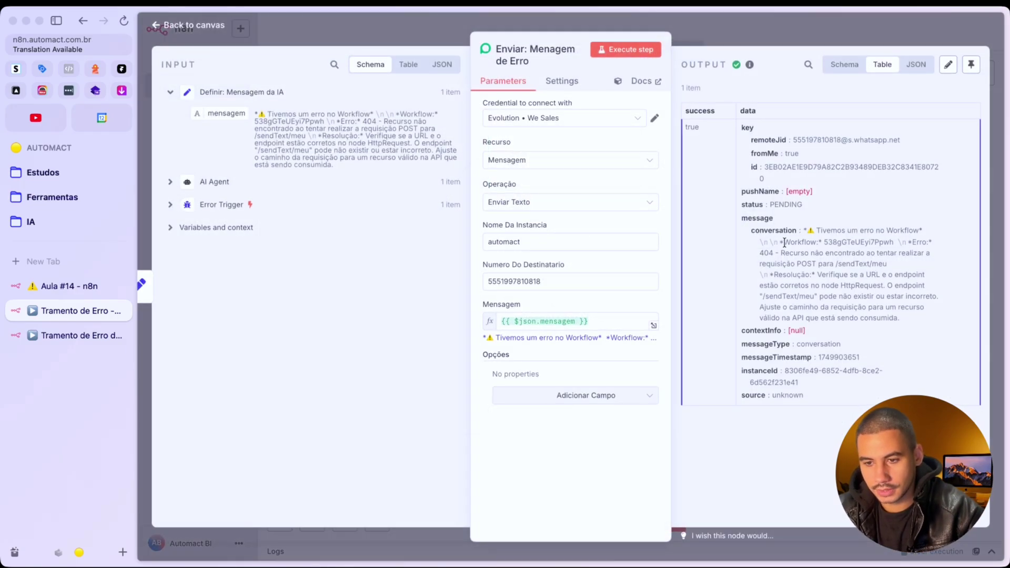
{"action": "left_click_drag", "start_coordinate": [812, 393], "coordinate": [740, 138]}
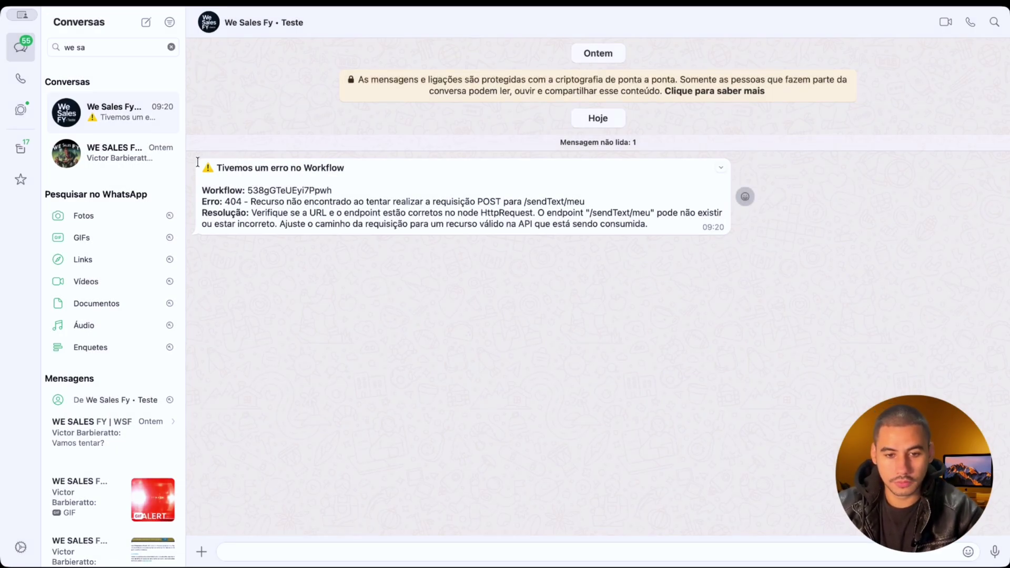
Switch to WhatsApp and read the received alert in the We Sales Fy • Teste chat, from its title through its Resolução text
{"action": "left_click_drag", "start_coordinate": [202, 168], "coordinate": [351, 168]}
{"action": "left_click", "coordinate": [351, 168]}
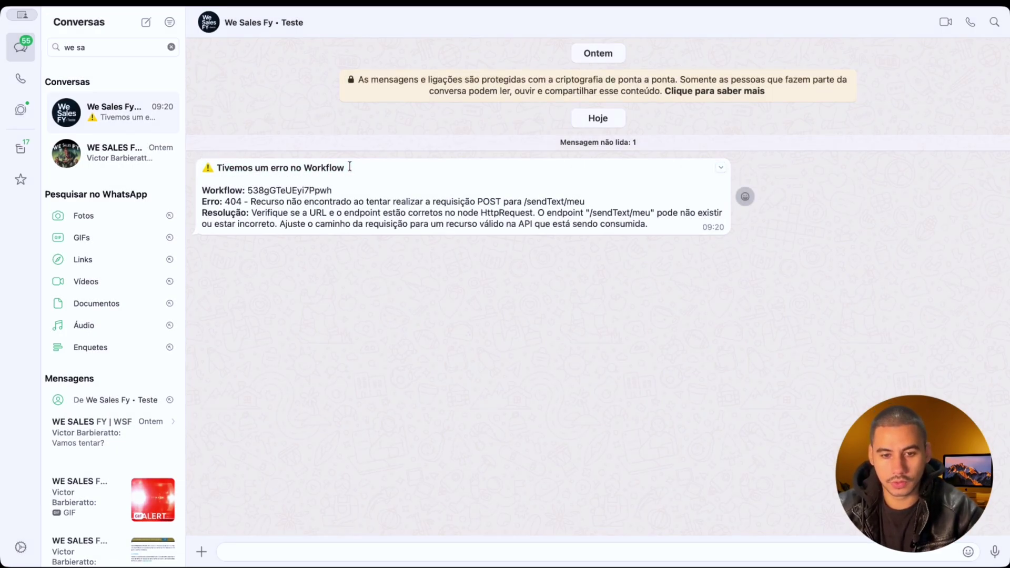
{"action": "double_click", "coordinate": [312, 168]}
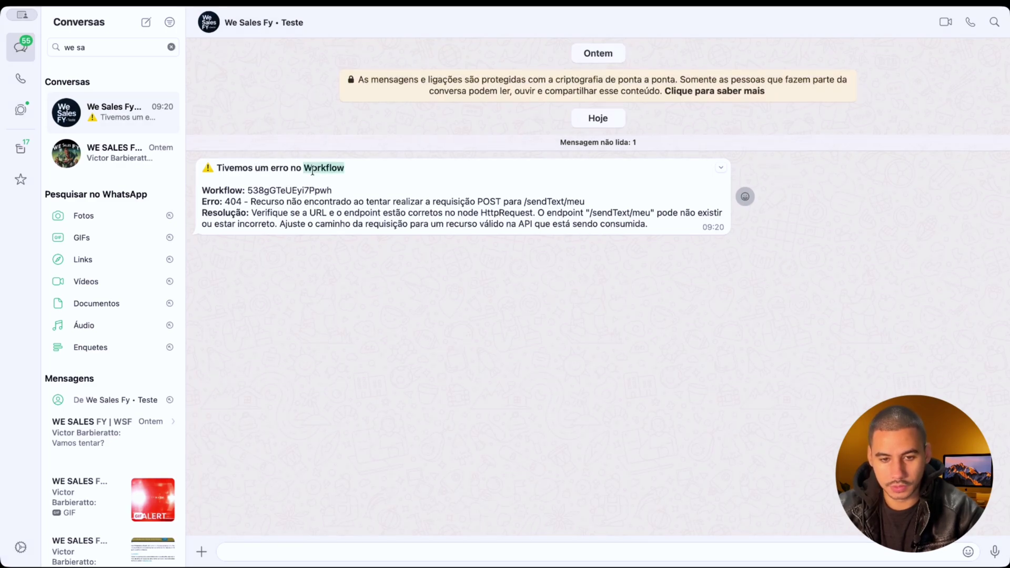
{"action": "left_click", "coordinate": [290, 186]}
{"action": "double_click", "coordinate": [281, 190]}
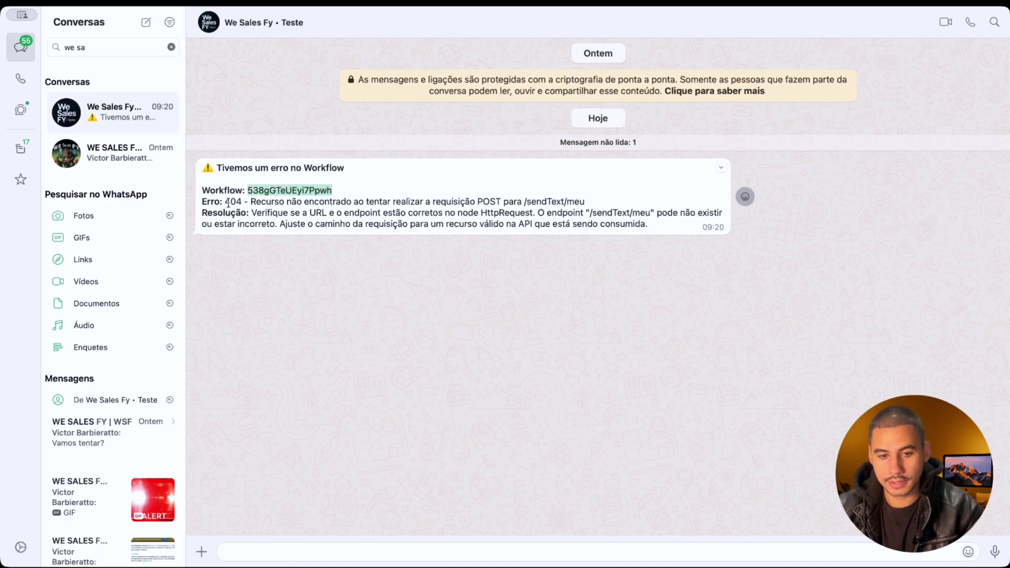
{"action": "left_click_drag", "start_coordinate": [224, 202], "coordinate": [585, 201]}
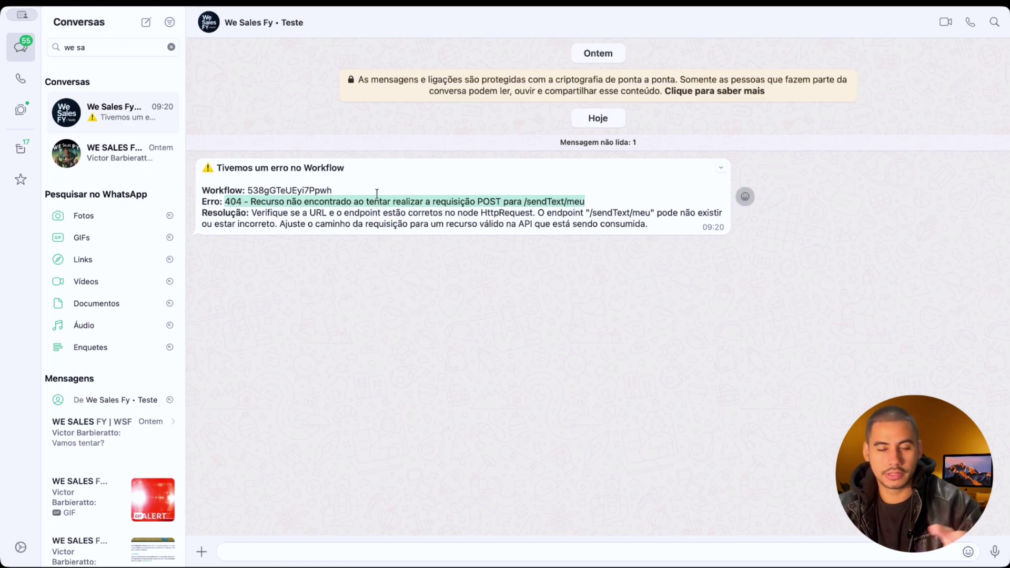
{"action": "left_click", "coordinate": [313, 217]}
{"action": "left_click_drag", "start_coordinate": [252, 213], "coordinate": [658, 229]}
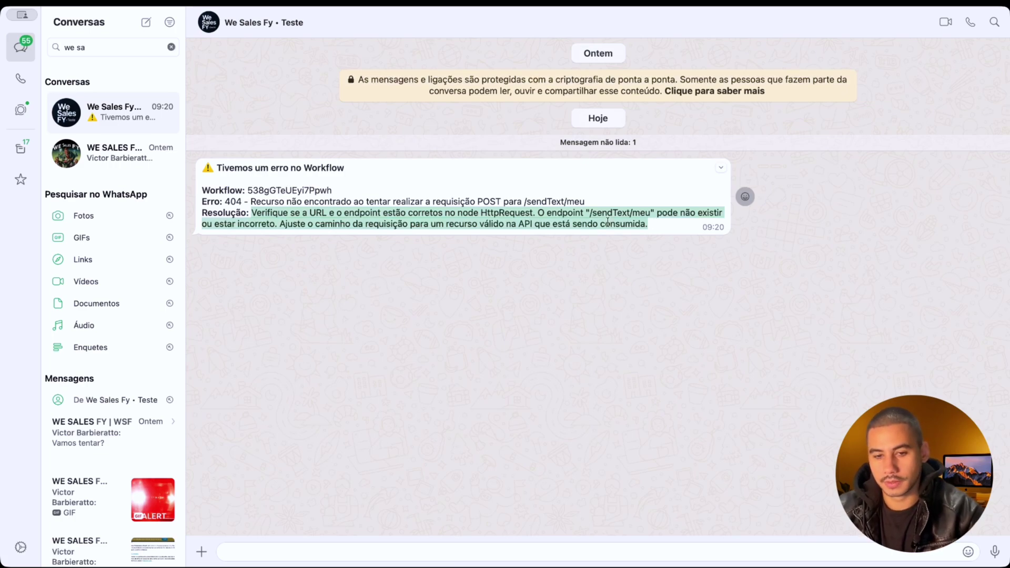
{"action": "left_click", "coordinate": [386, 265]}
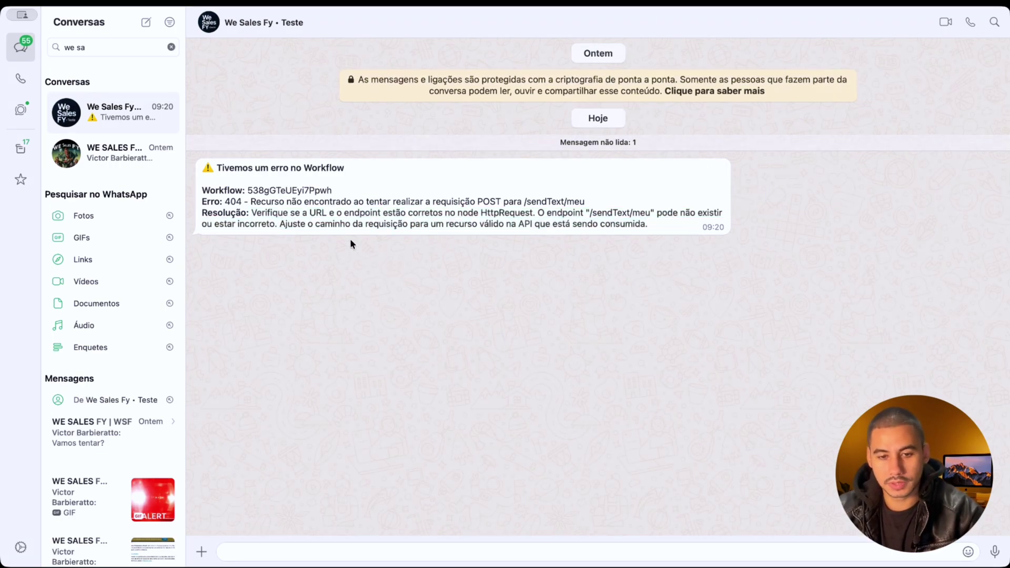
Recheck the alert's workflow ID, error code and suggested resolution in the chat message
{"action": "double_click", "coordinate": [292, 190]}
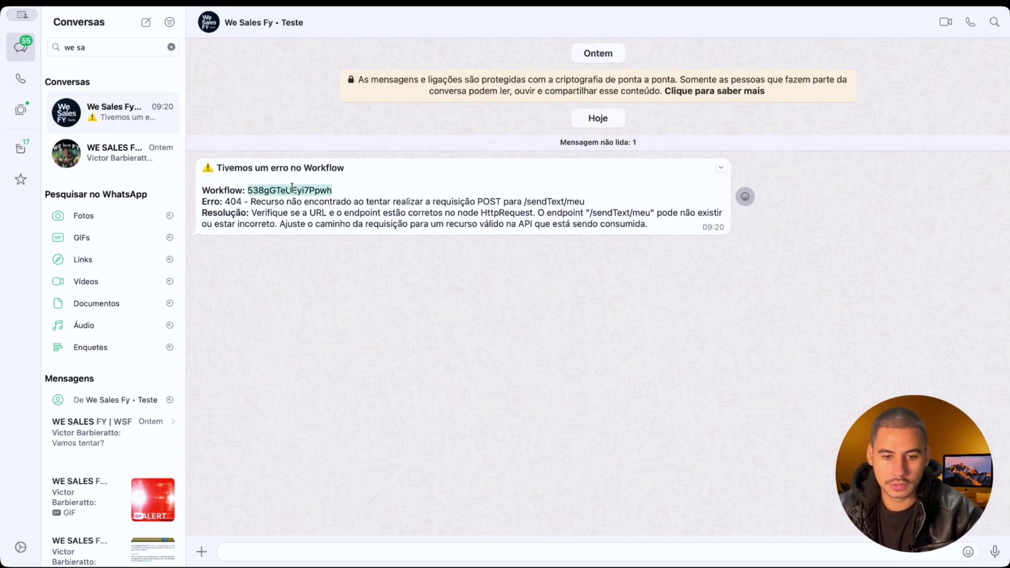
{"action": "double_click", "coordinate": [233, 201]}
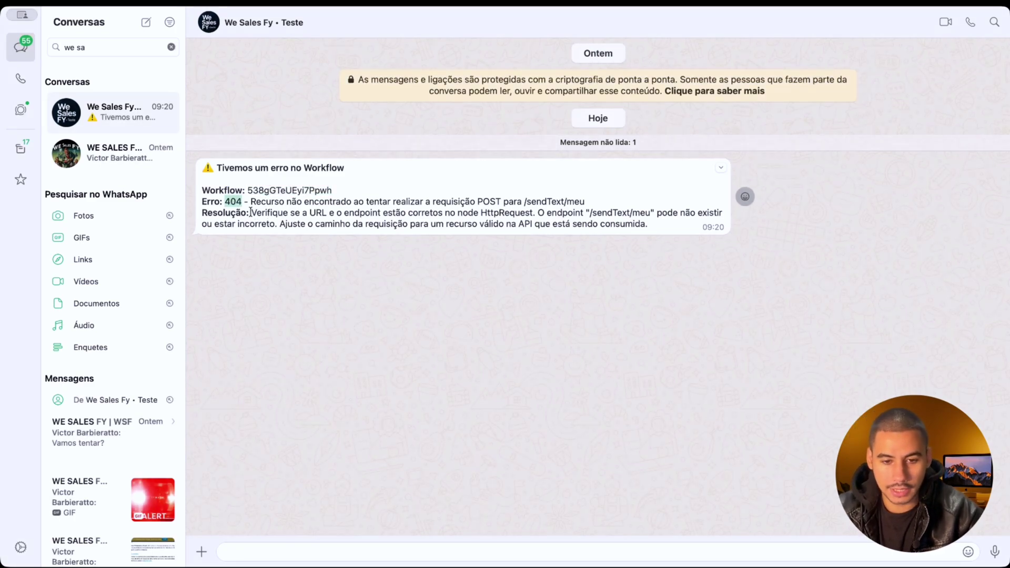
{"action": "left_click_drag", "start_coordinate": [251, 212], "coordinate": [420, 232]}
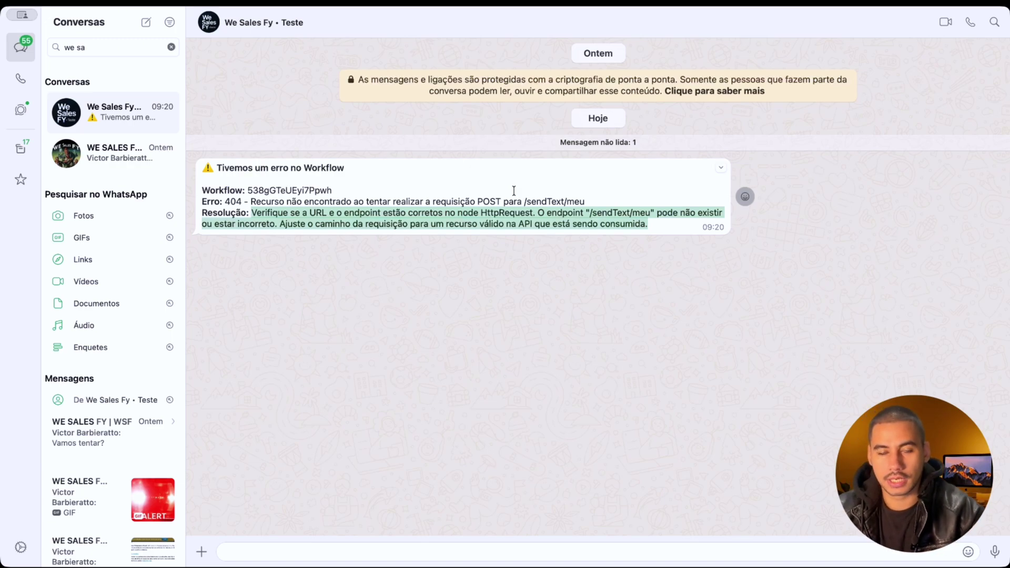
{"action": "left_click", "coordinate": [267, 250]}
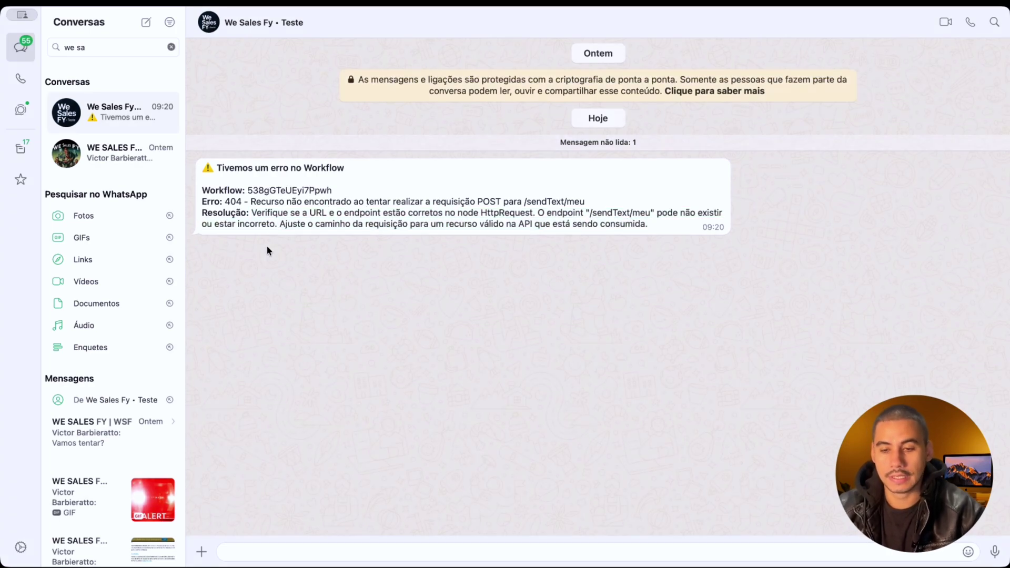